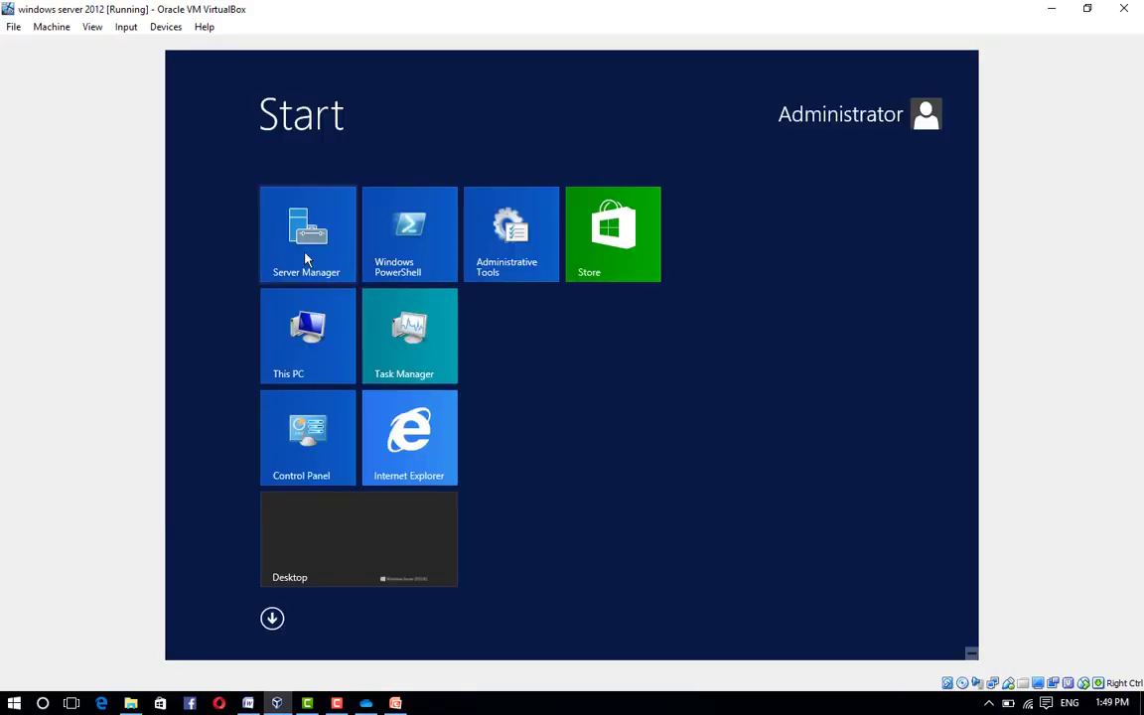
Step: Open Server Manager and start the Add Roles and Features Wizard, past the Before You Begin page
{"action": "left_click", "coordinate": [302, 253]}
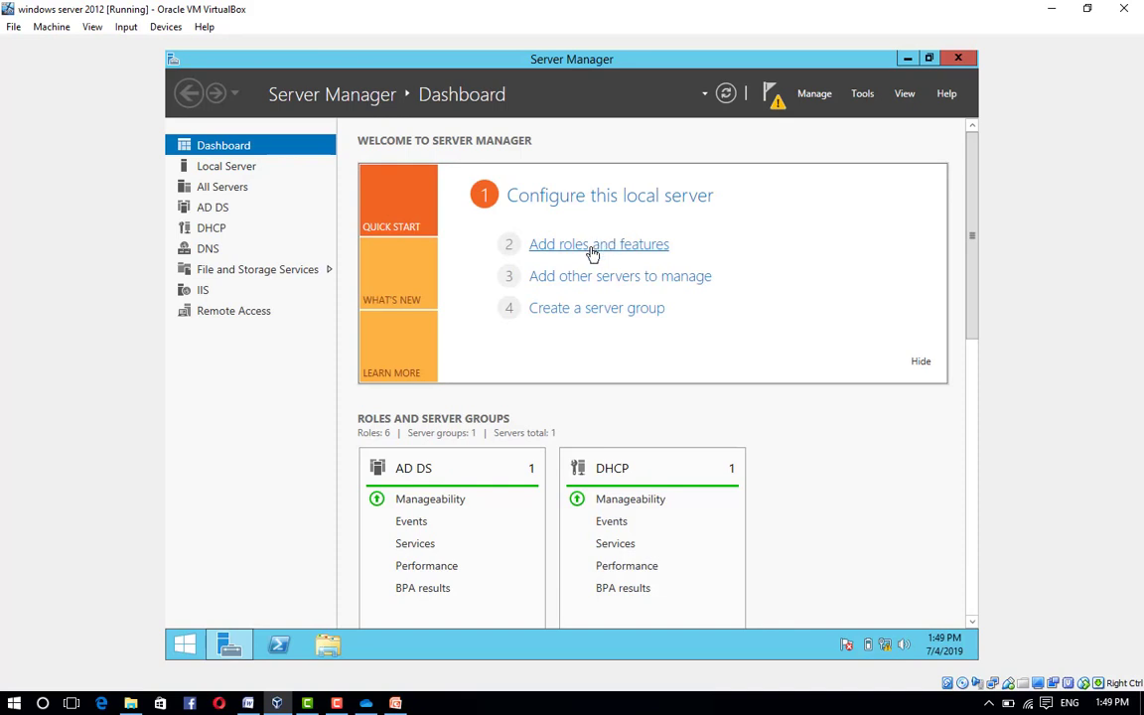
{"action": "left_click", "coordinate": [592, 245]}
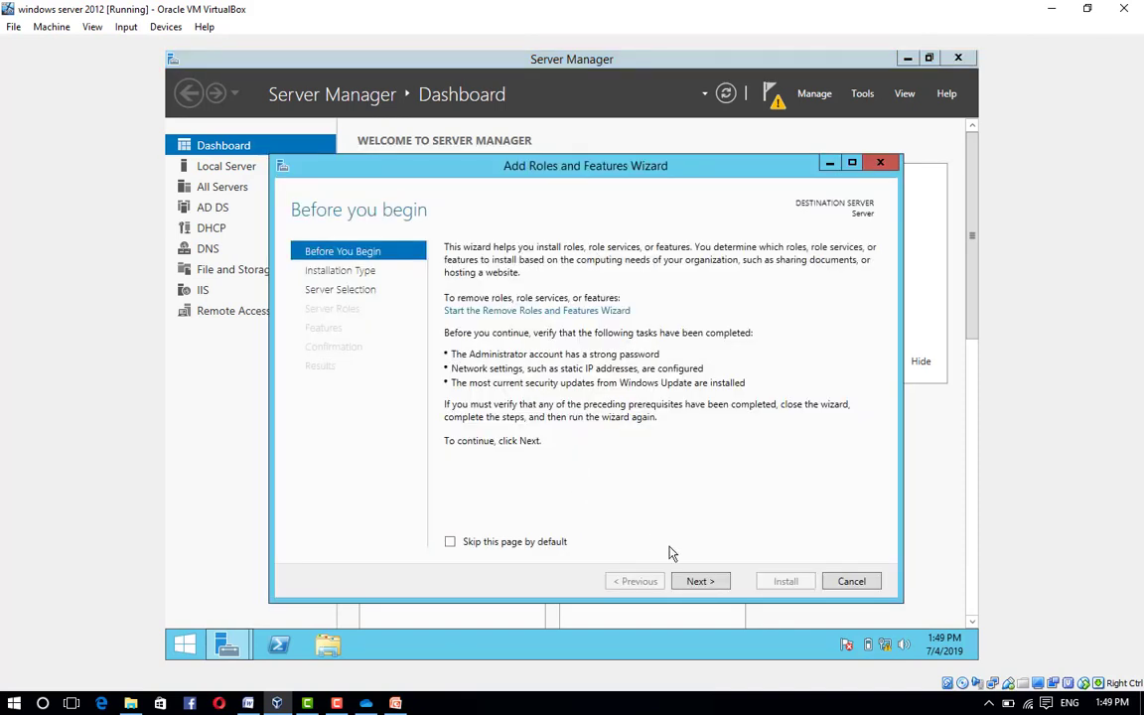
{"action": "left_click", "coordinate": [703, 585]}
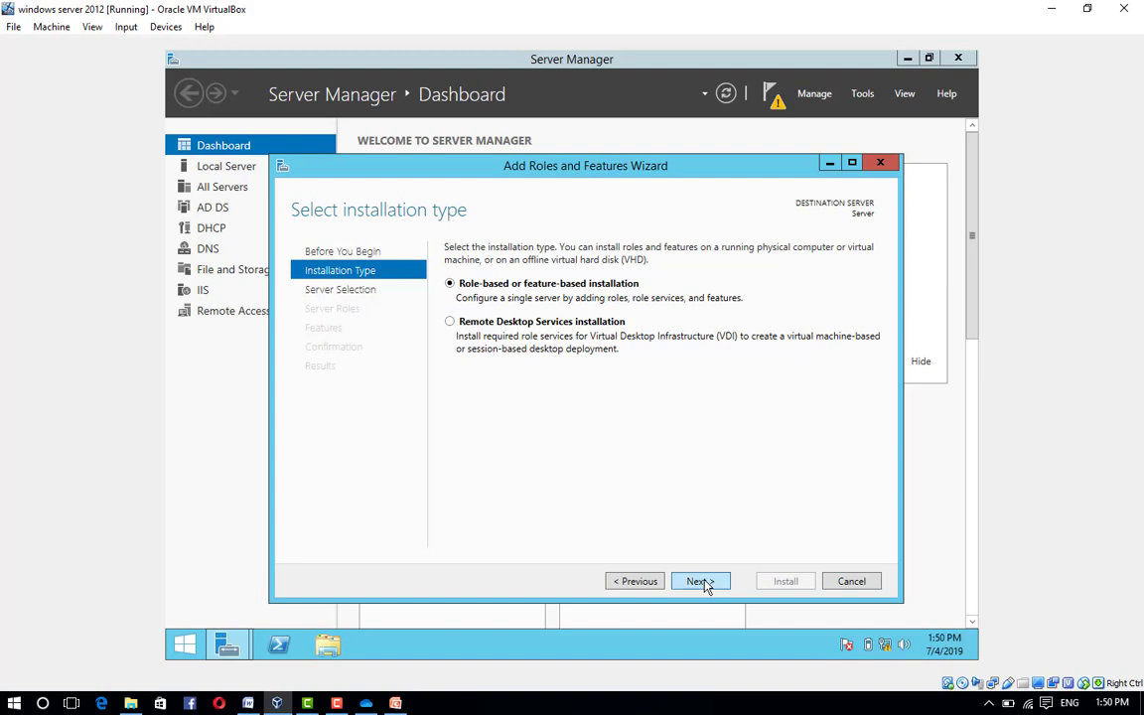
Step: Select the Print and Document Services role with its management tools, keeping the Print Server role service
{"action": "left_click", "coordinate": [702, 585]}
{"action": "left_click", "coordinate": [701, 582]}
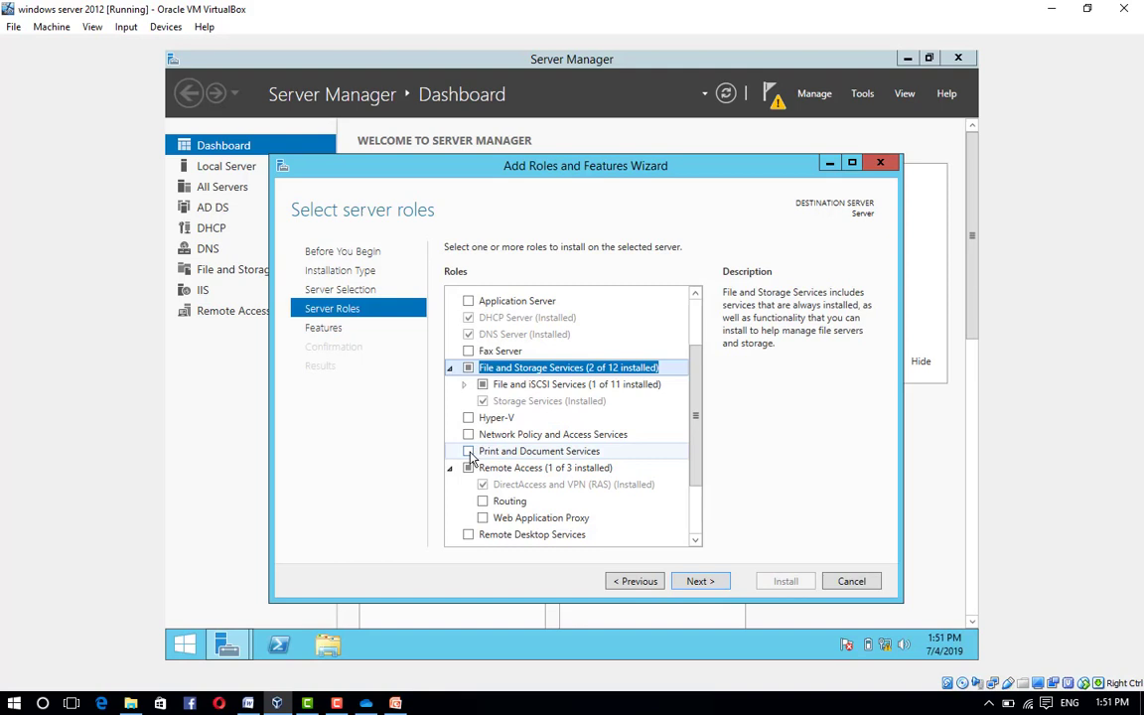
{"action": "left_click", "coordinate": [470, 453]}
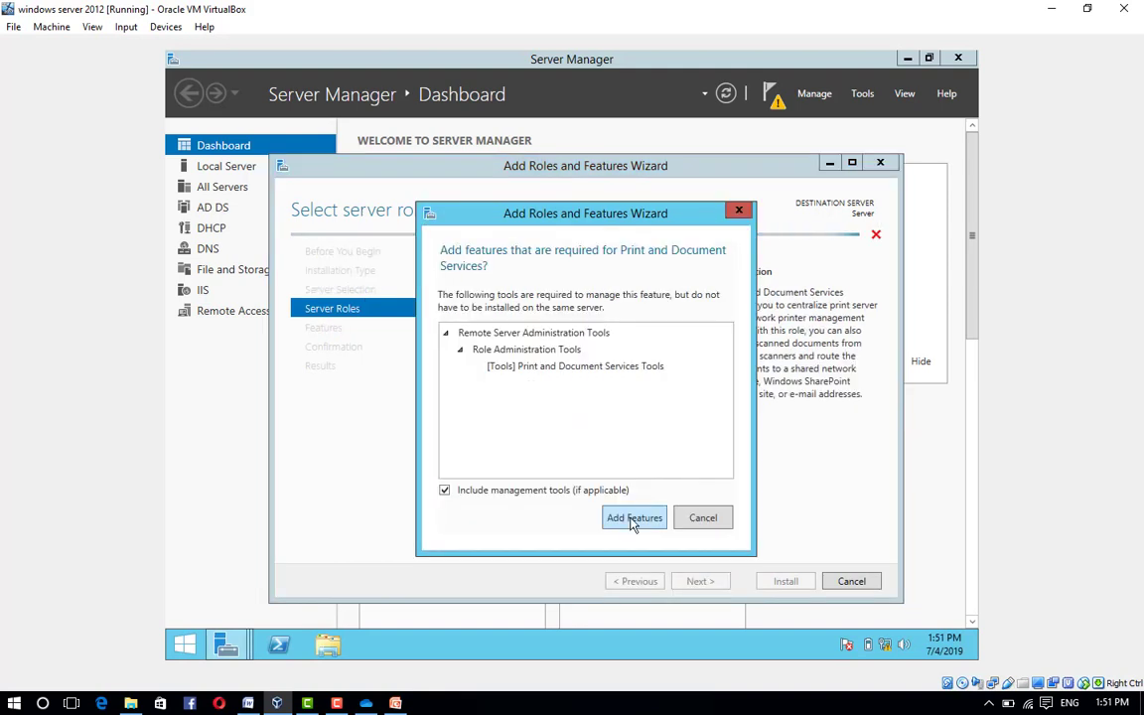
{"action": "left_click", "coordinate": [633, 518]}
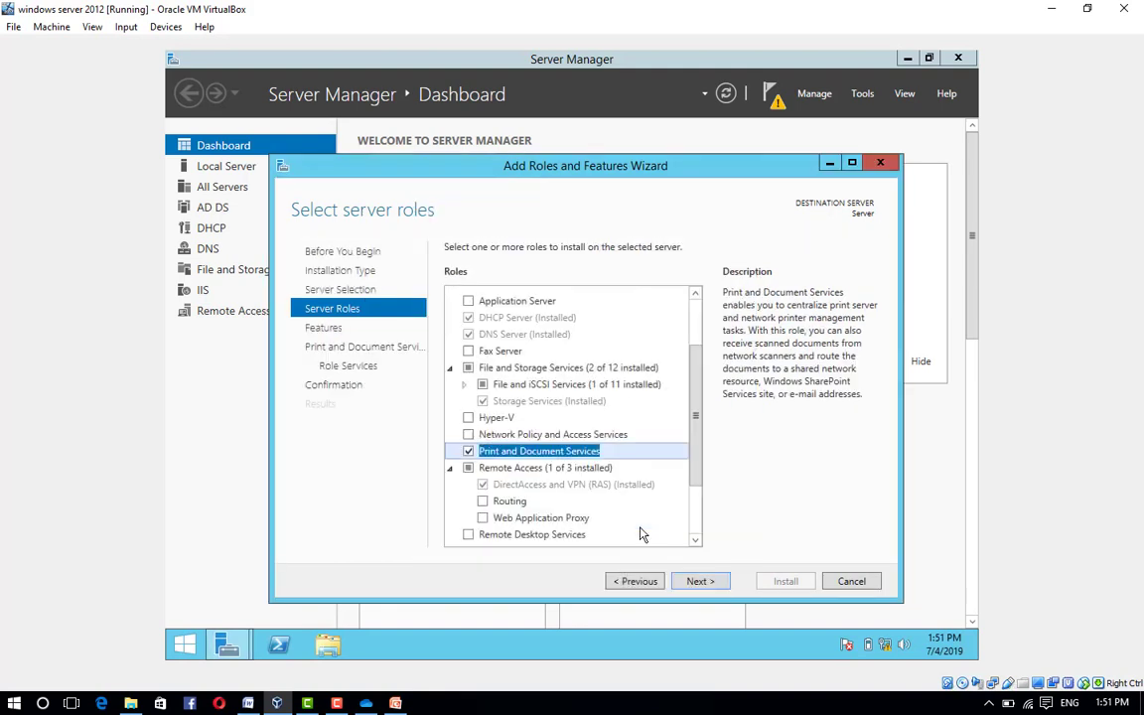
{"action": "left_click", "coordinate": [699, 582]}
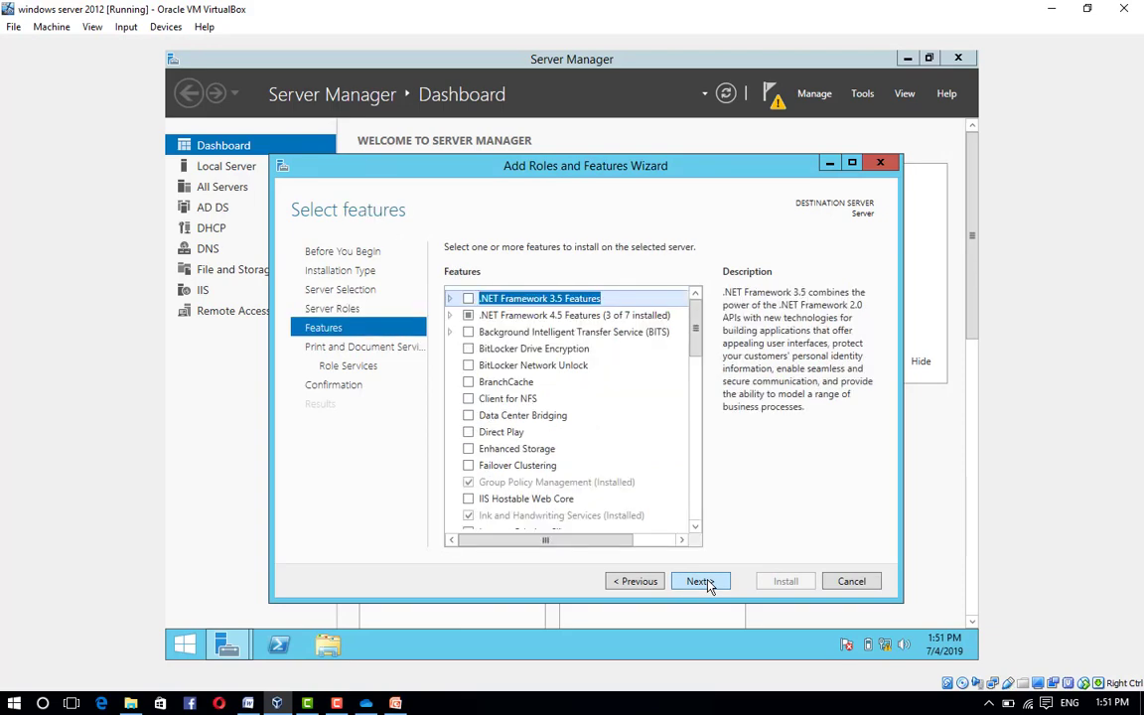
{"action": "left_click", "coordinate": [708, 586]}
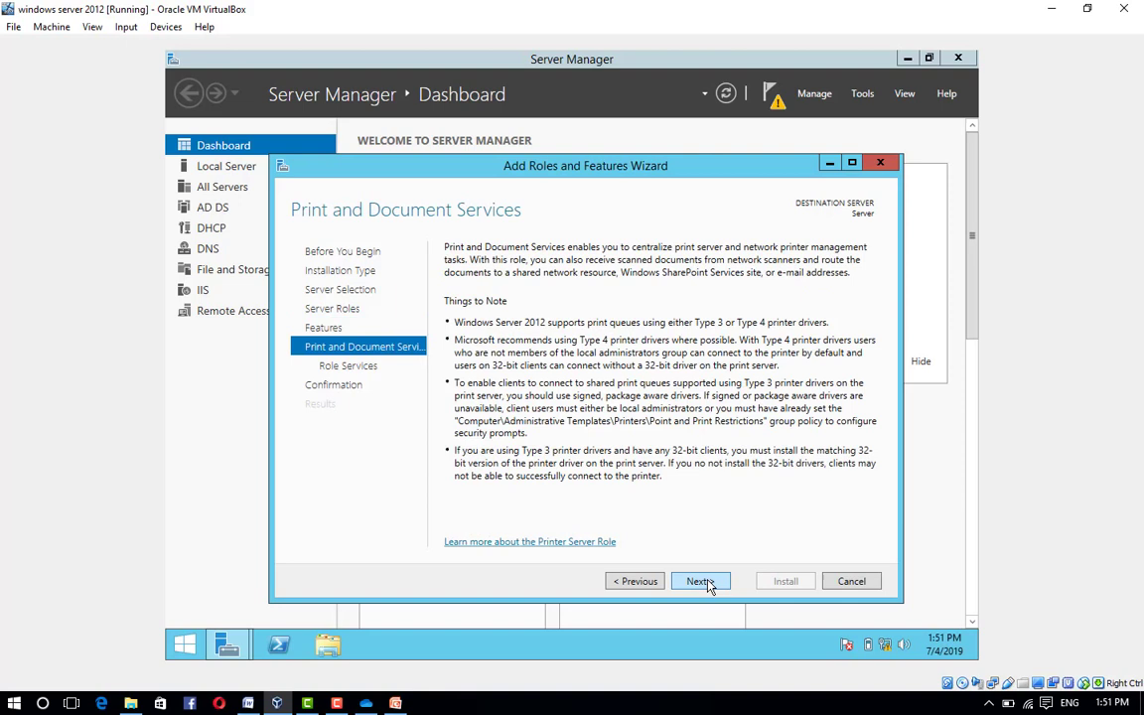
{"action": "left_click", "coordinate": [708, 586]}
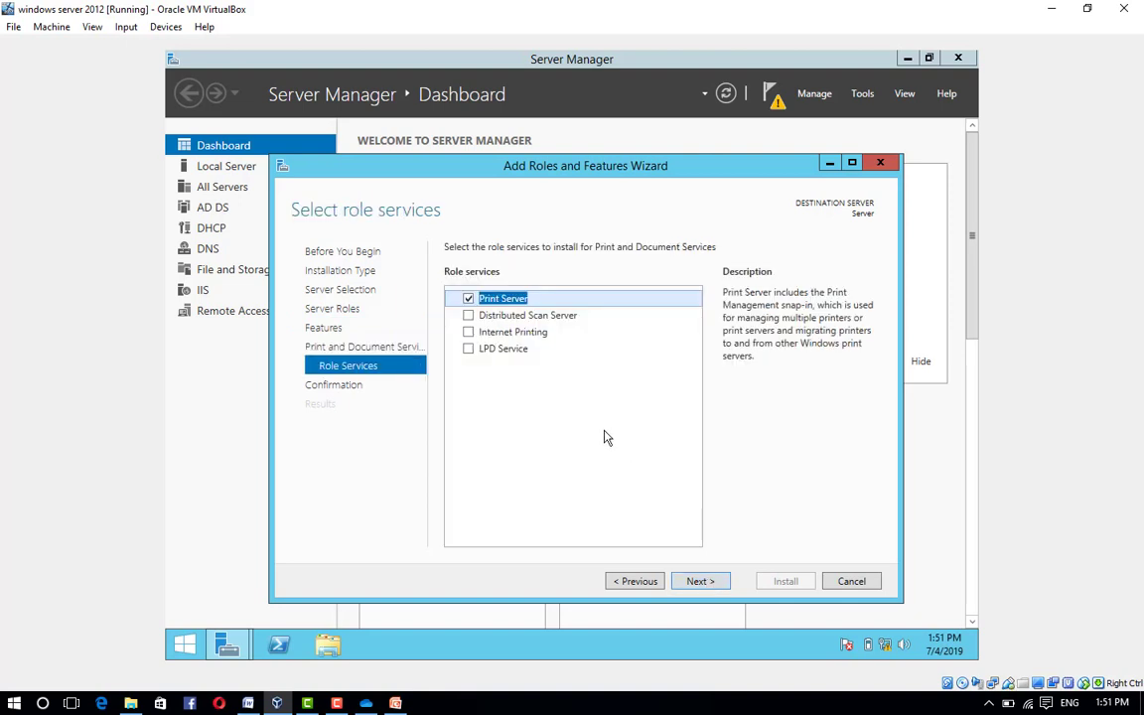
{"action": "left_click", "coordinate": [698, 582]}
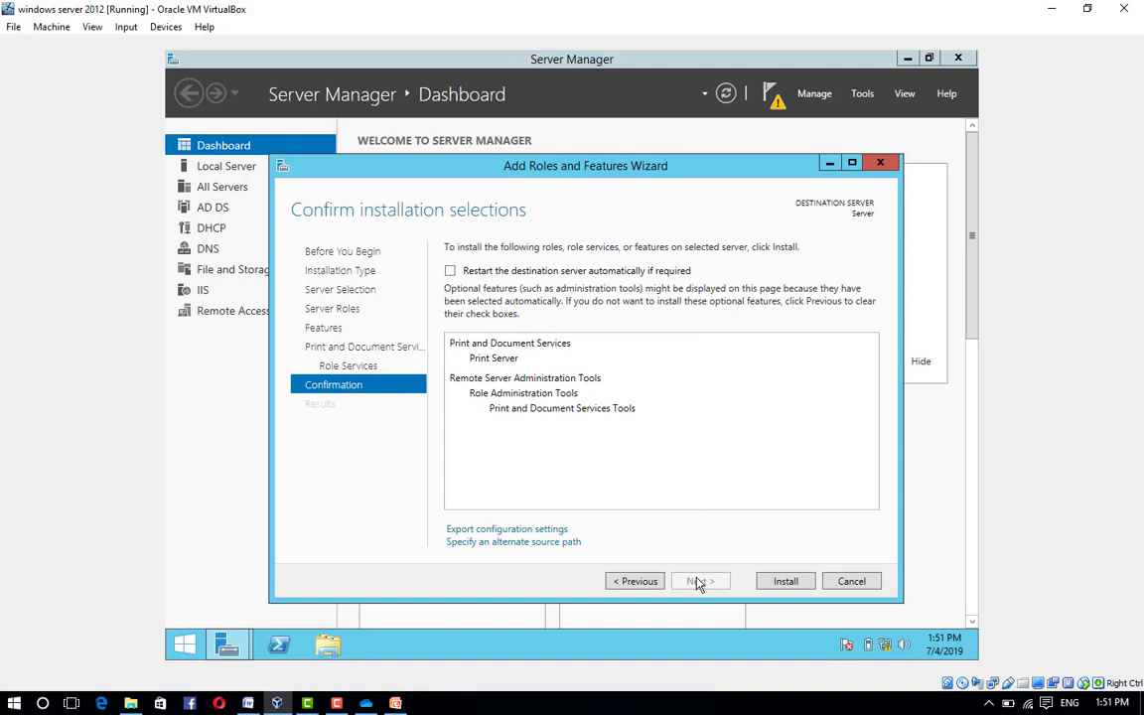
Step: Install the Print Server role, close the wizard, and launch Print Management from Tools
{"action": "left_click", "coordinate": [783, 583]}
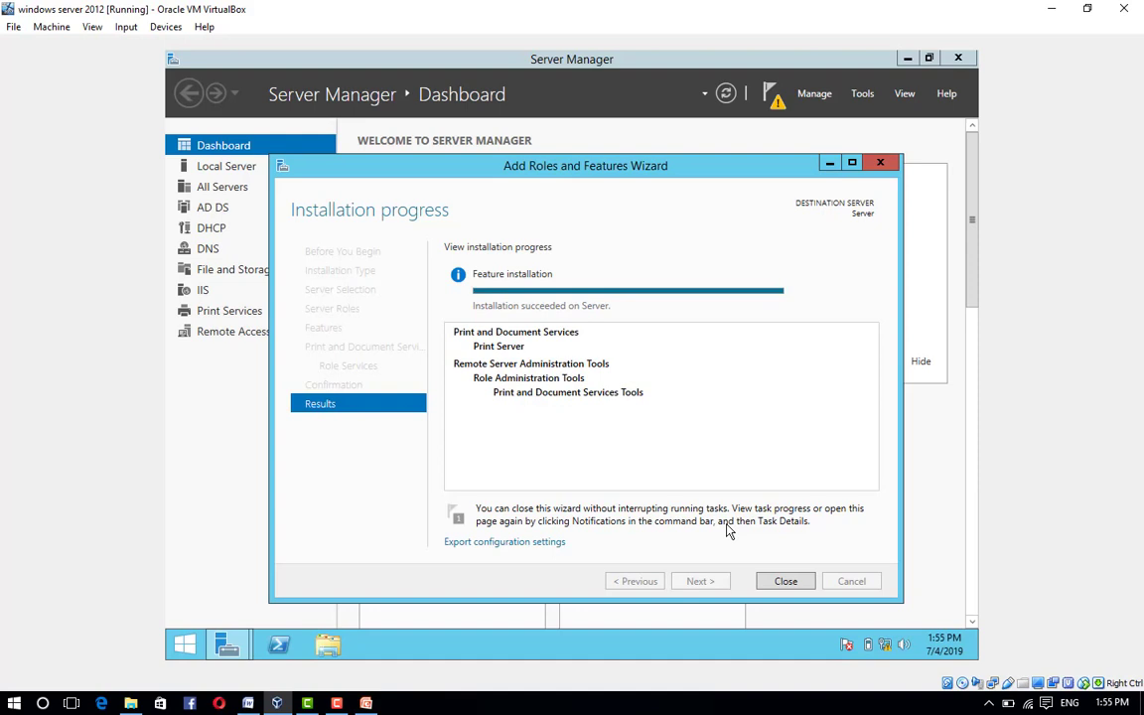
{"action": "left_click", "coordinate": [792, 583]}
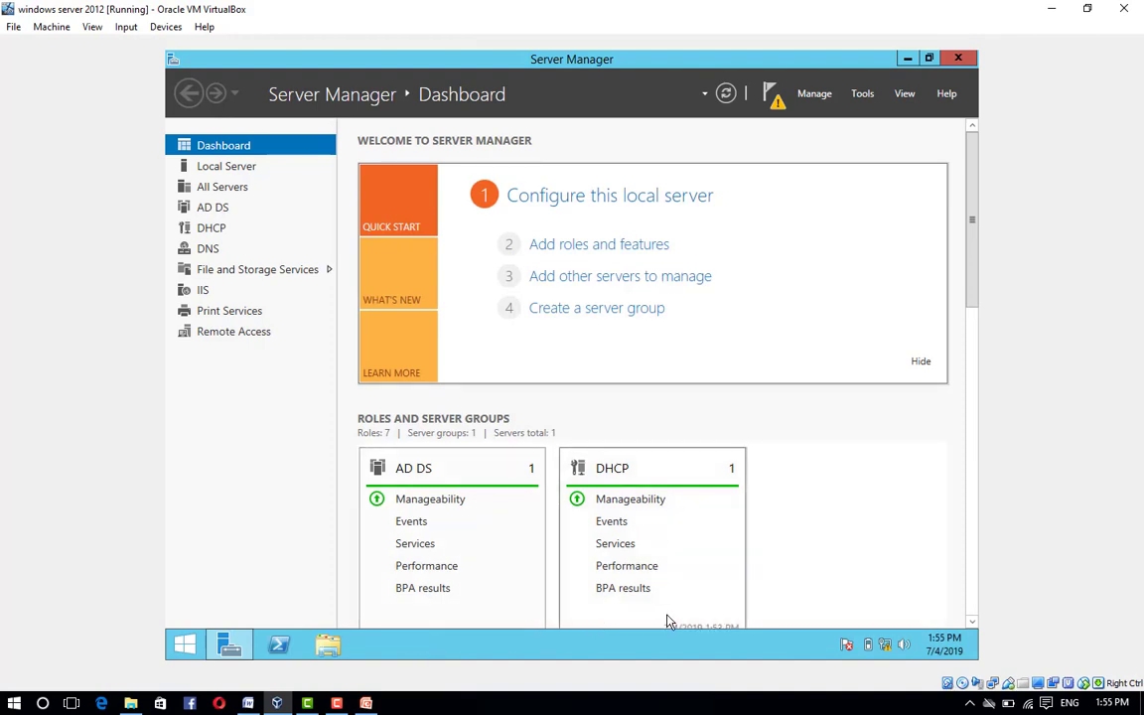
{"action": "left_click", "coordinate": [861, 93]}
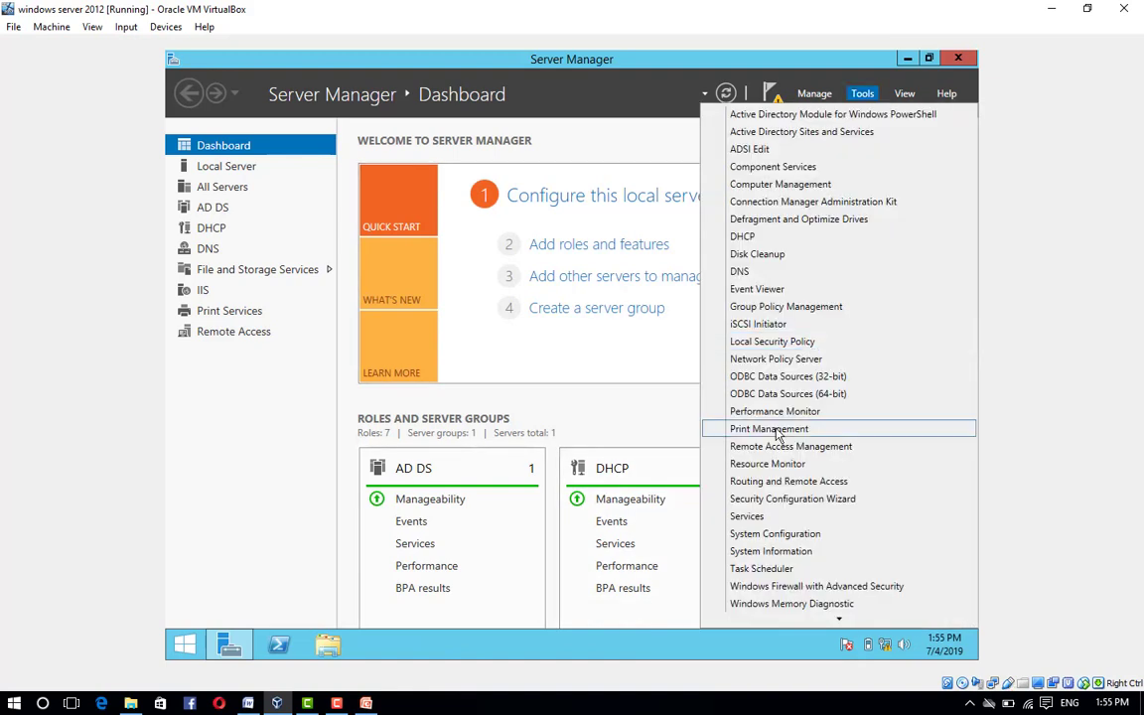
{"action": "left_click", "coordinate": [777, 434]}
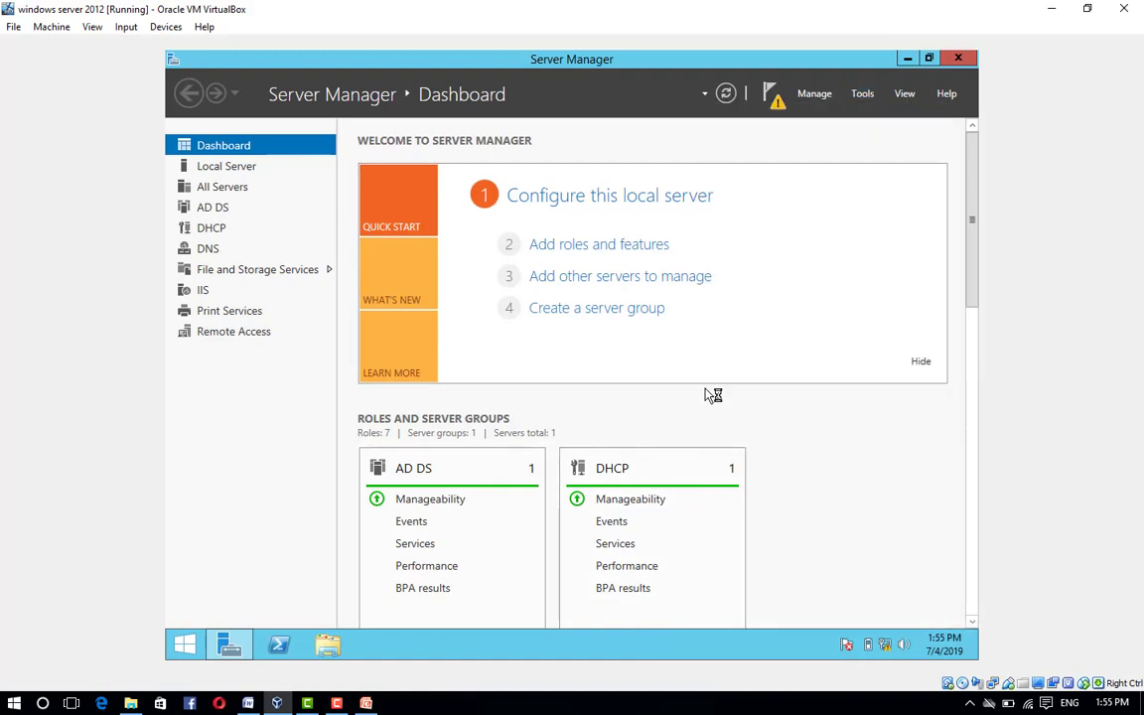
Step: Show the local print server's Printers list and start the Add Printer wizard
{"action": "double_click", "coordinate": [283, 212]}
{"action": "left_click", "coordinate": [302, 283]}
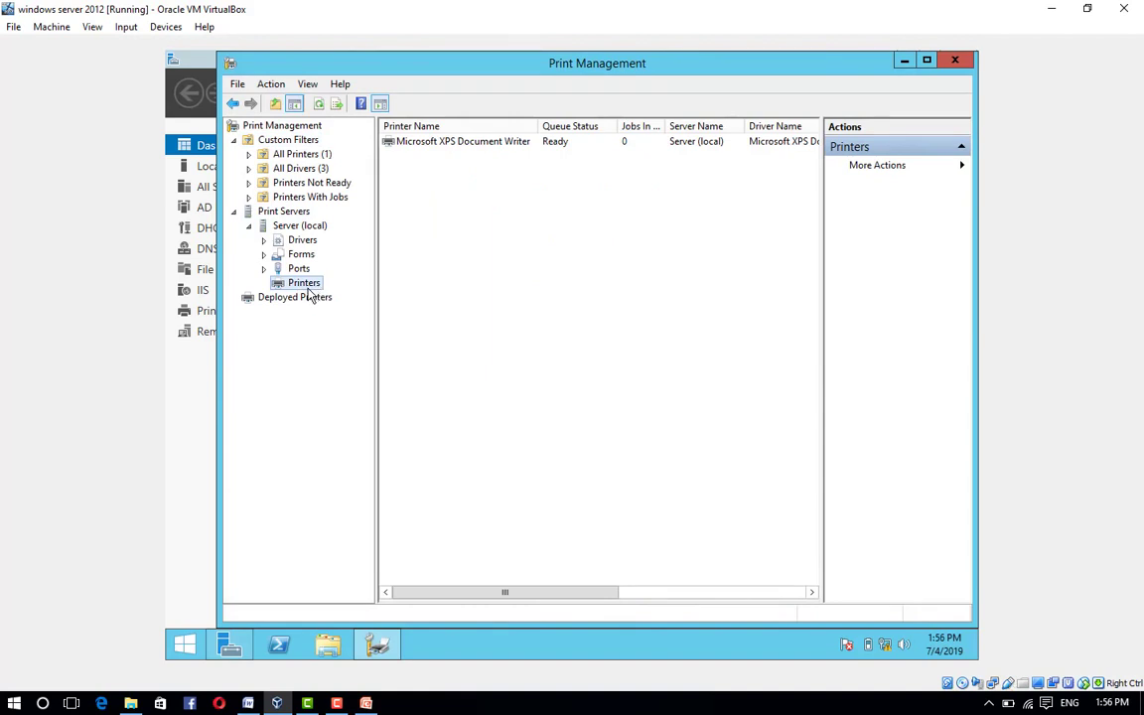
{"action": "right_click", "coordinate": [312, 289]}
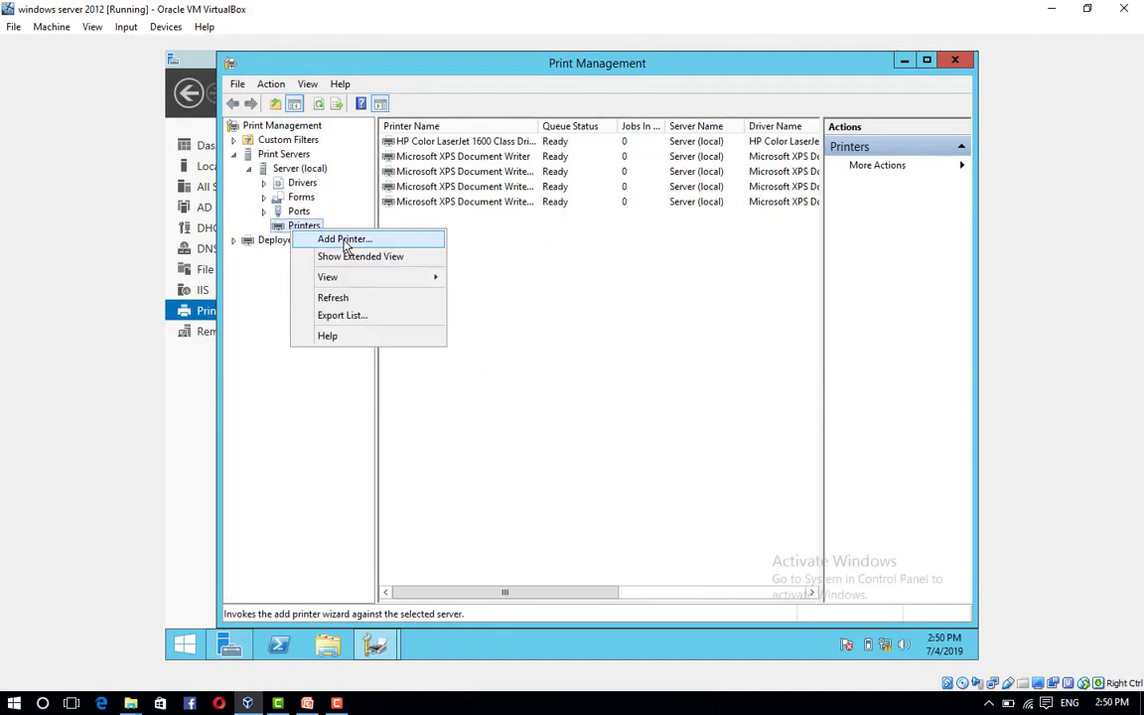
{"action": "left_click", "coordinate": [340, 241]}
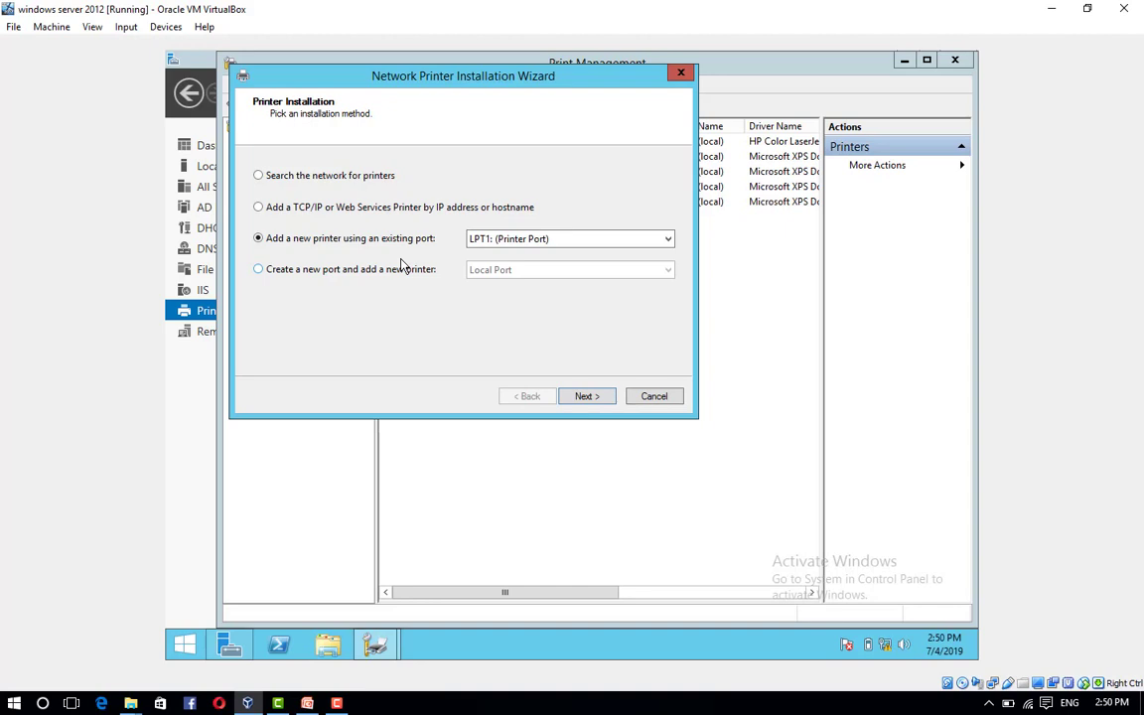
Step: Add a shared HP Color LaserJet 1600 printer on existing port LPT1 with a new driver
{"action": "left_click", "coordinate": [587, 400]}
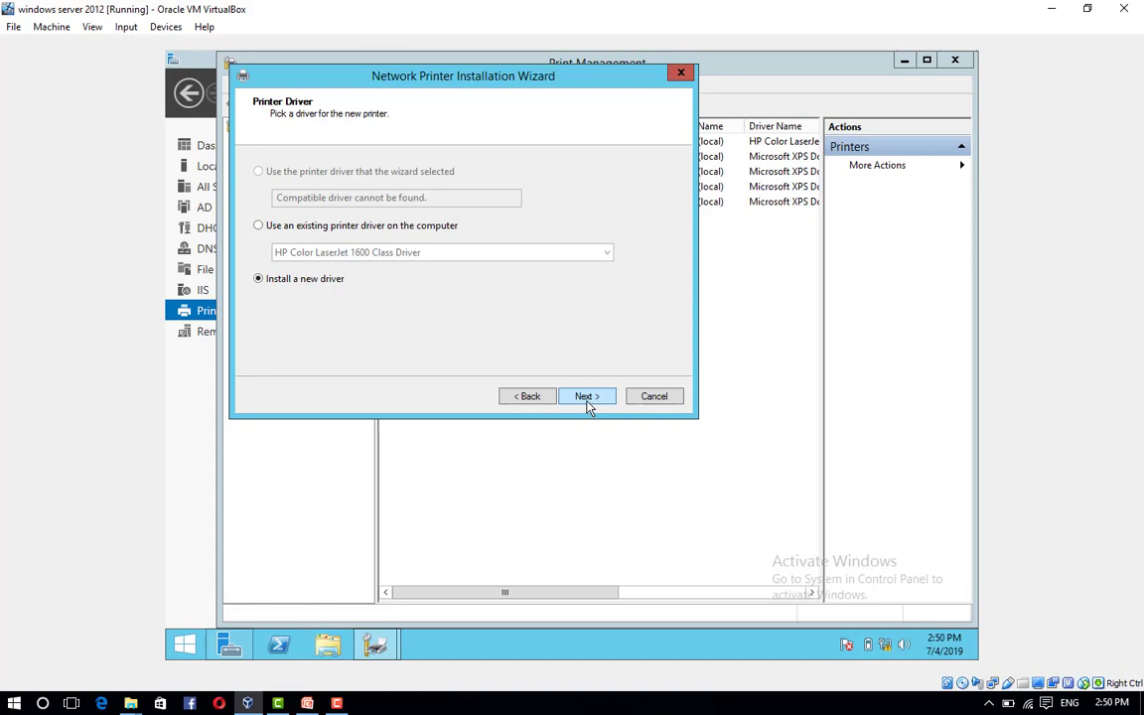
{"action": "left_click", "coordinate": [590, 394]}
{"action": "left_click", "coordinate": [593, 396]}
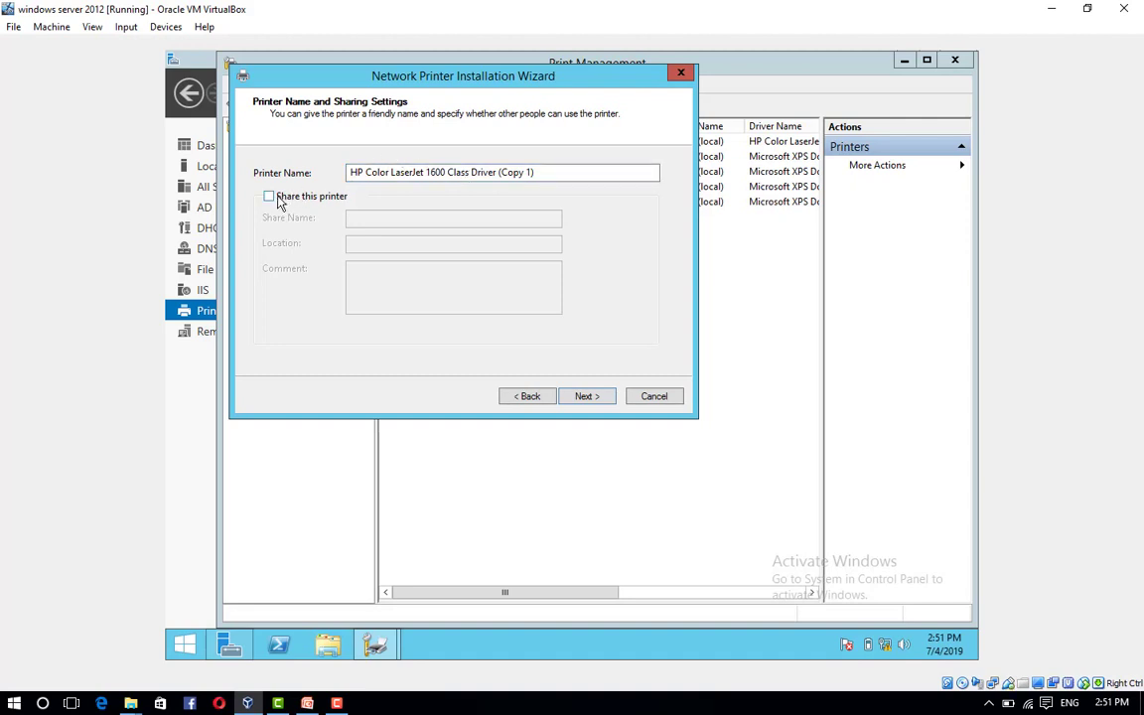
{"action": "left_click", "coordinate": [269, 197]}
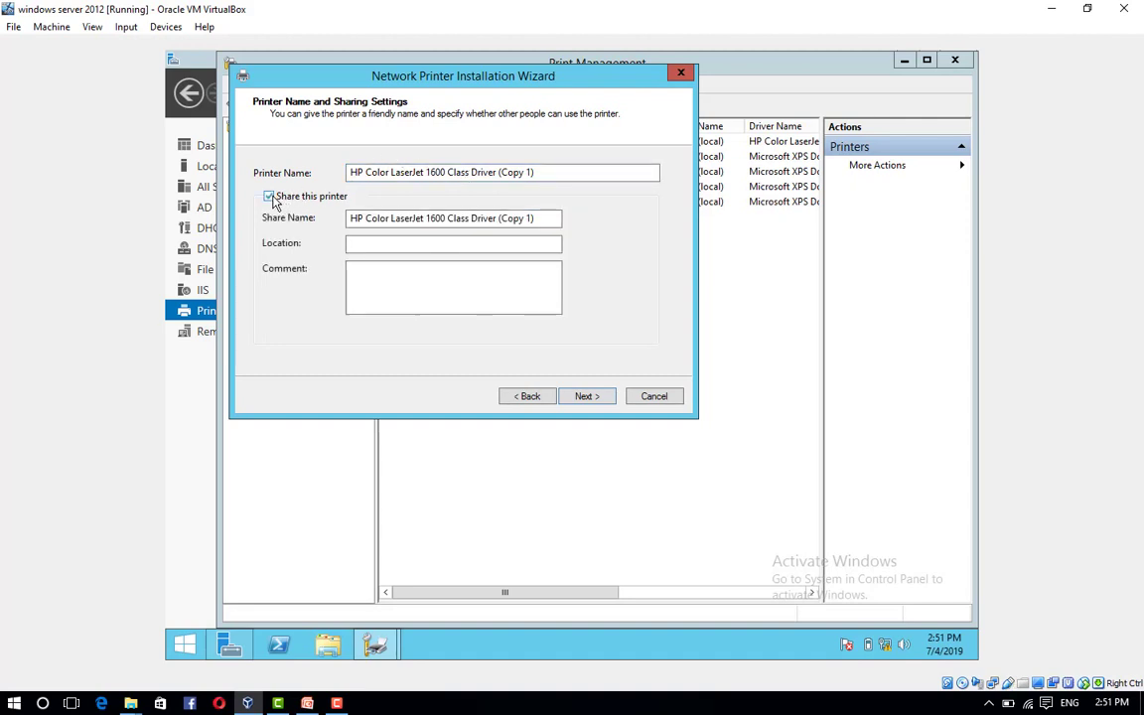
{"action": "left_click", "coordinate": [585, 396]}
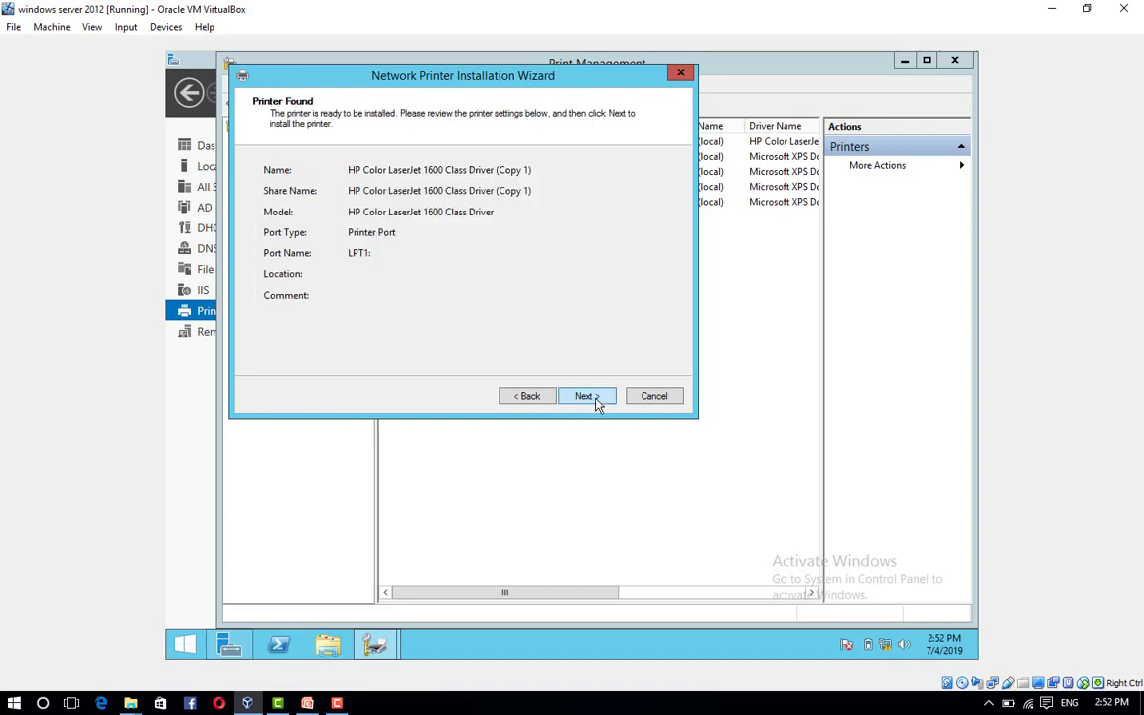
{"action": "left_click", "coordinate": [594, 402]}
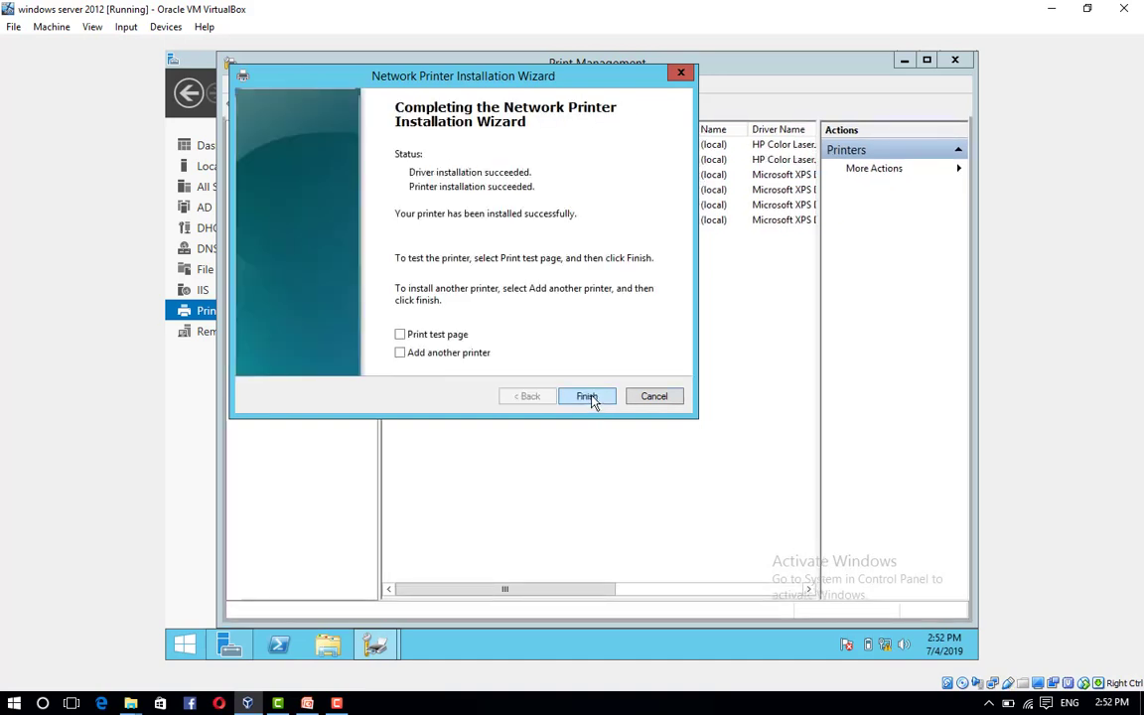
{"action": "left_click", "coordinate": [588, 397]}
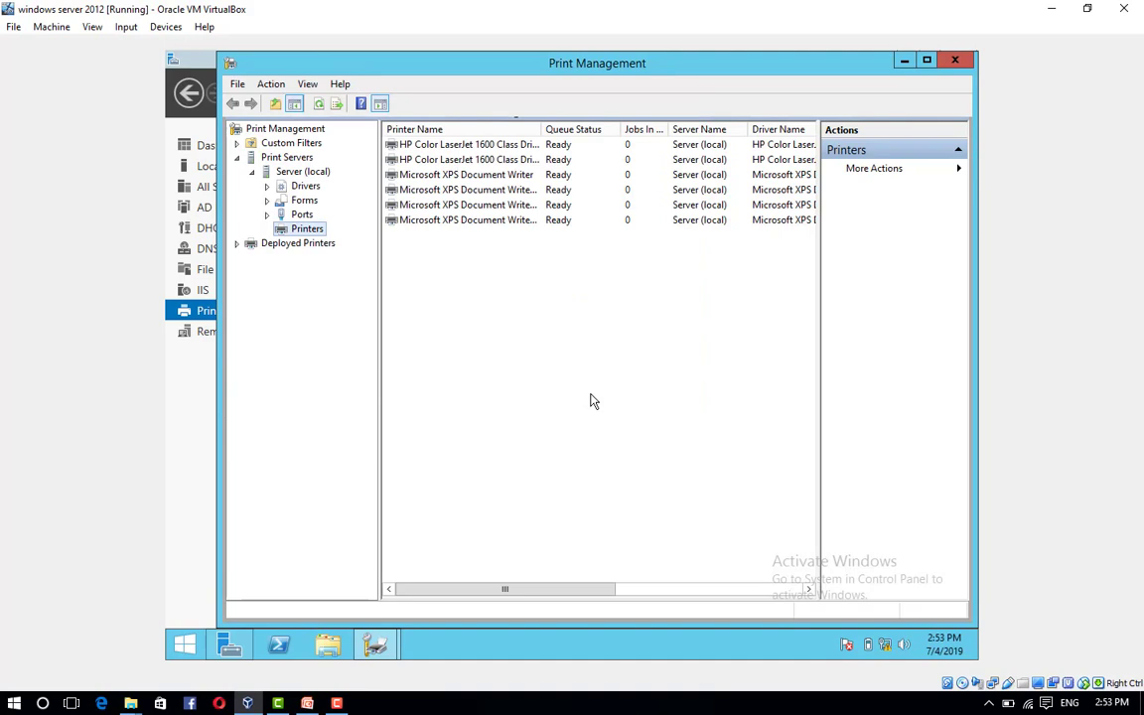
{"action": "left_click", "coordinate": [467, 145]}
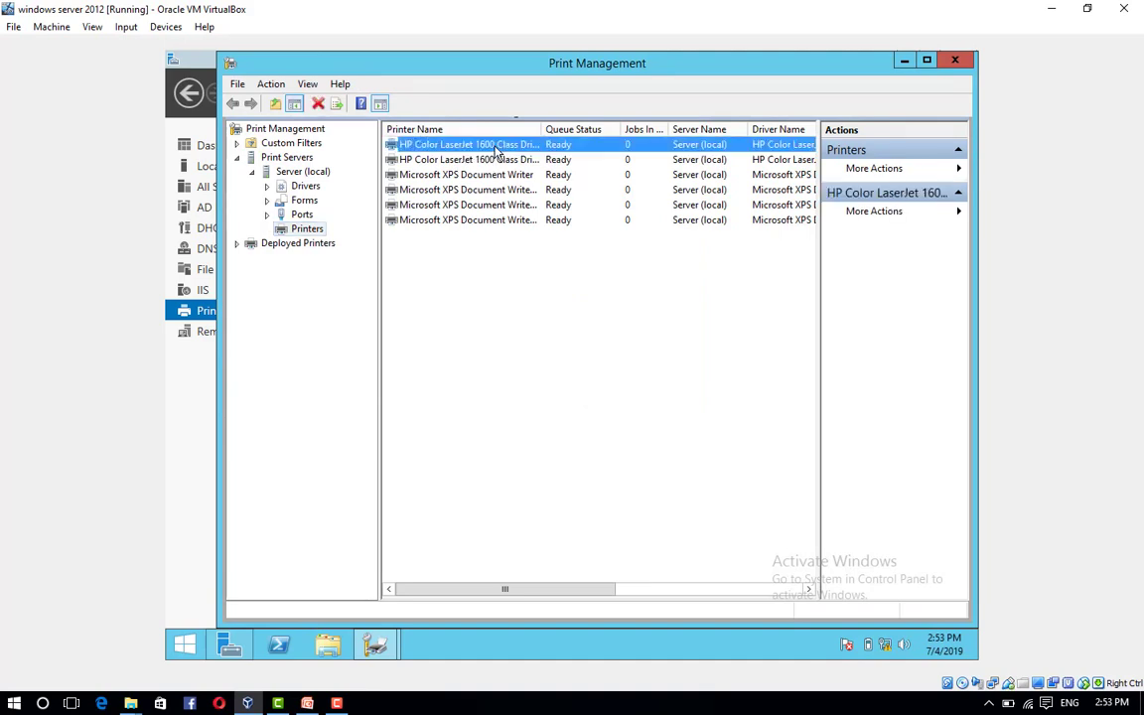
{"action": "right_click", "coordinate": [492, 146]}
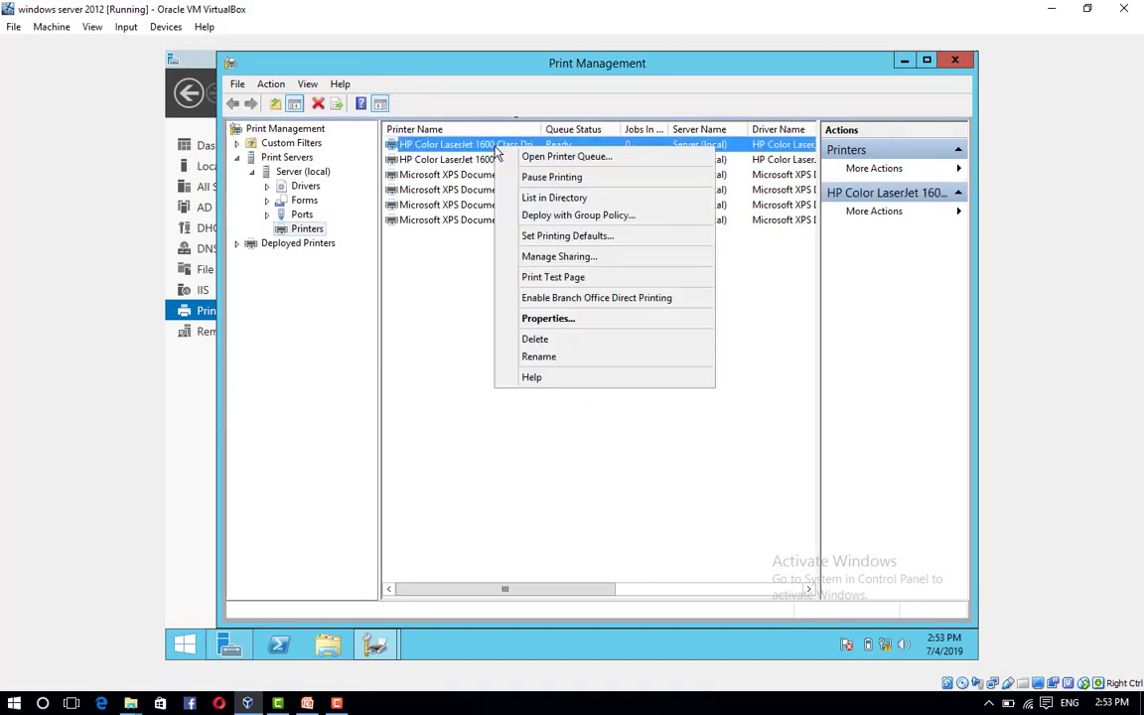
{"action": "left_click", "coordinate": [601, 302]}
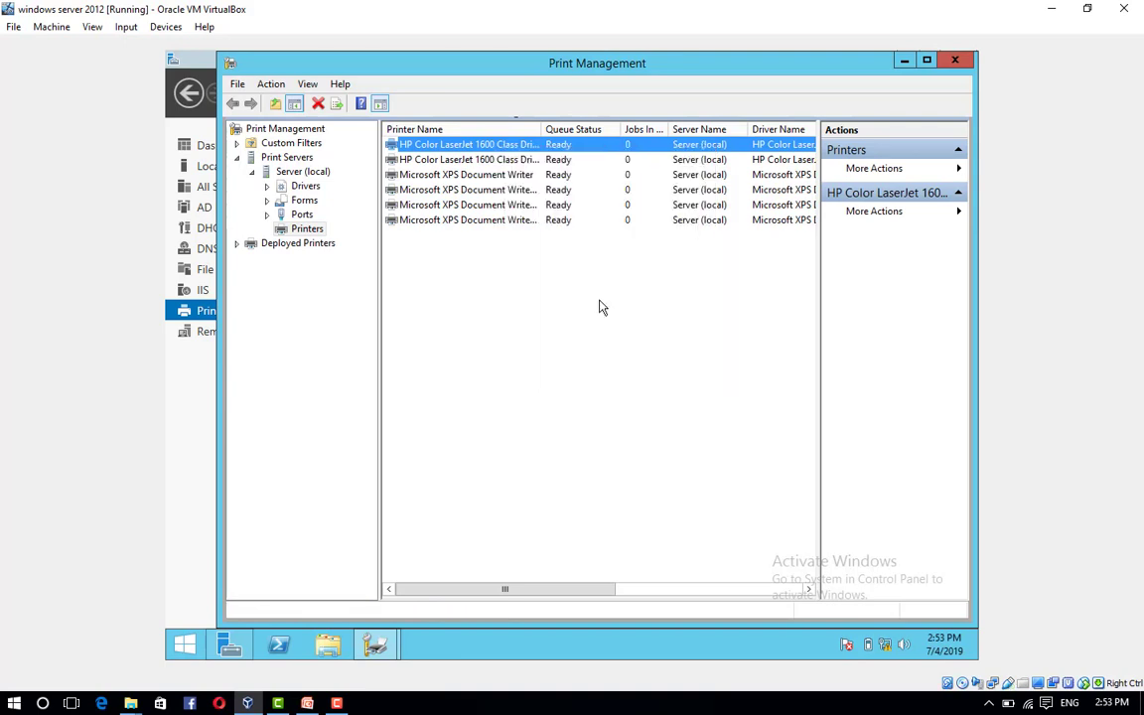
{"action": "right_click", "coordinate": [485, 145]}
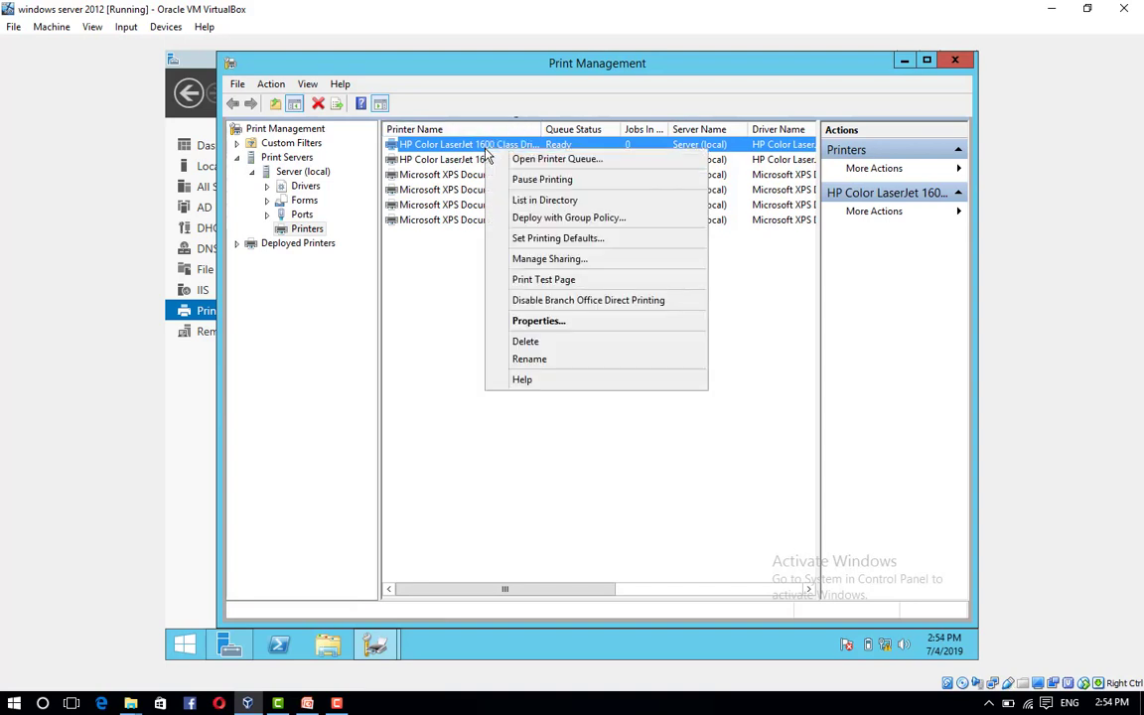
{"action": "left_click", "coordinate": [572, 322]}
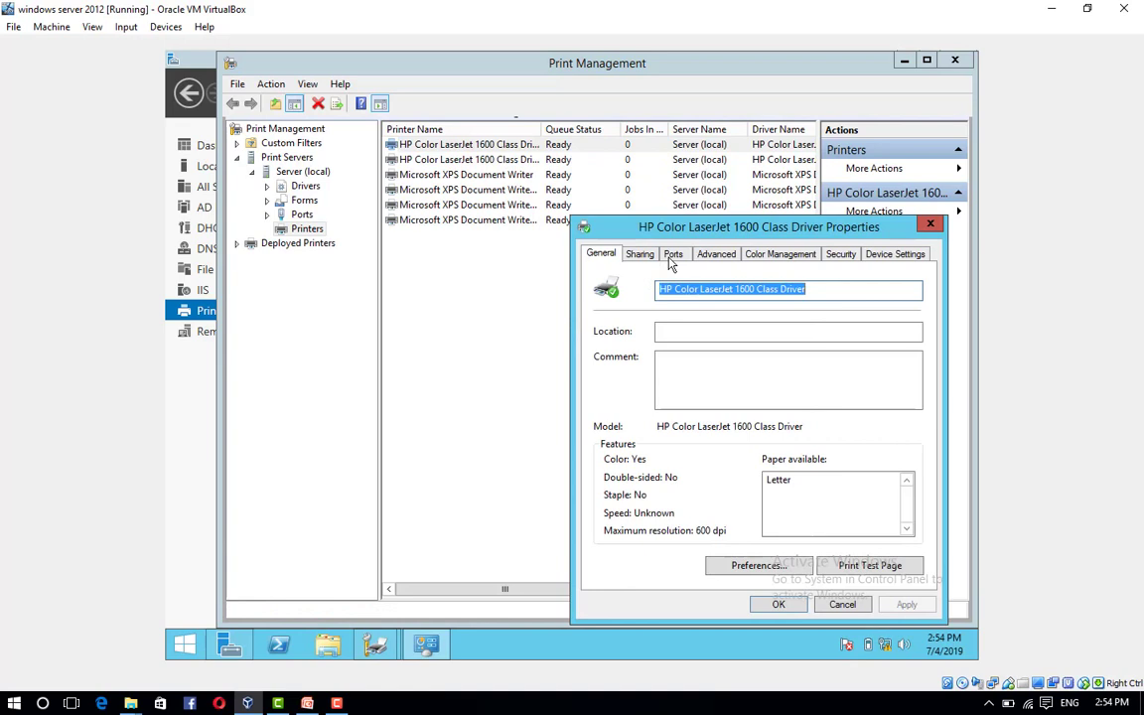
{"action": "left_click", "coordinate": [640, 254]}
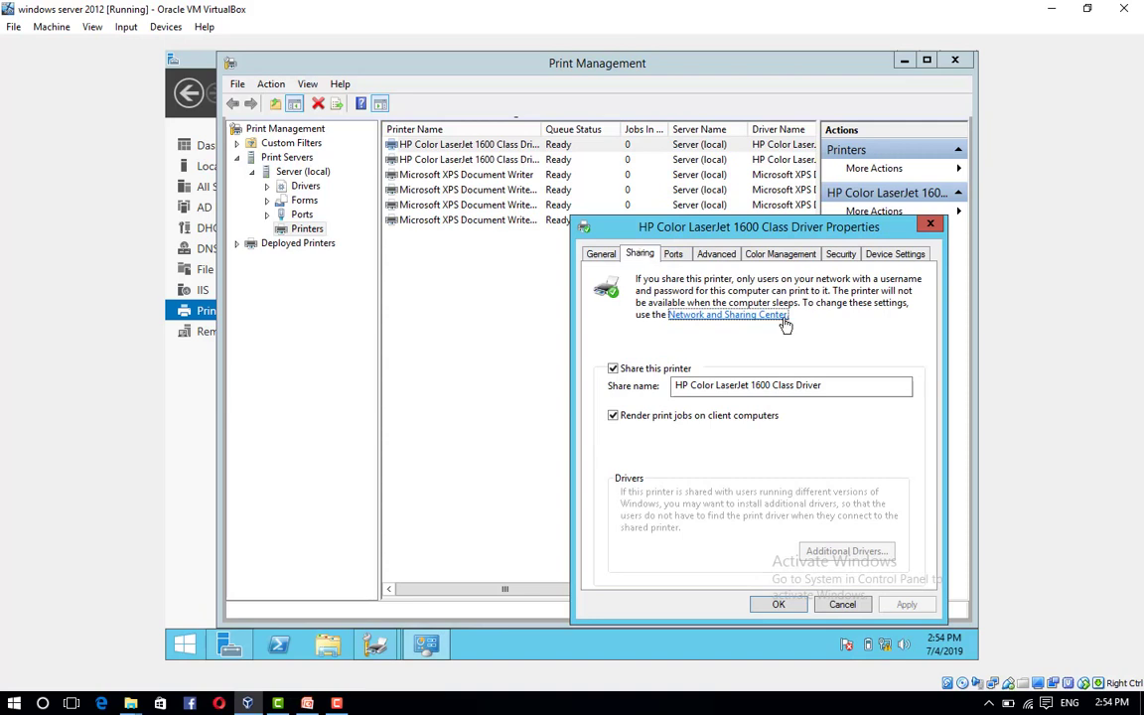
{"action": "left_click", "coordinate": [779, 606]}
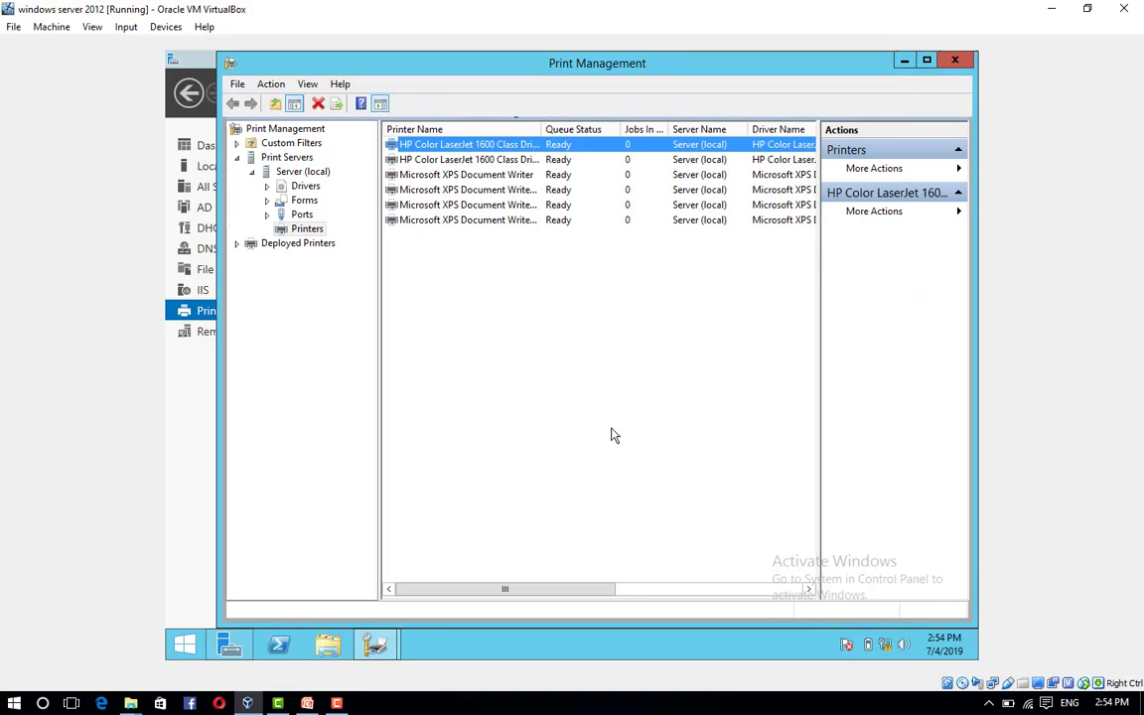
Step: From the local server's Ports list, add a Standard TCP/IP port via New Port
{"action": "left_click", "coordinate": [307, 230]}
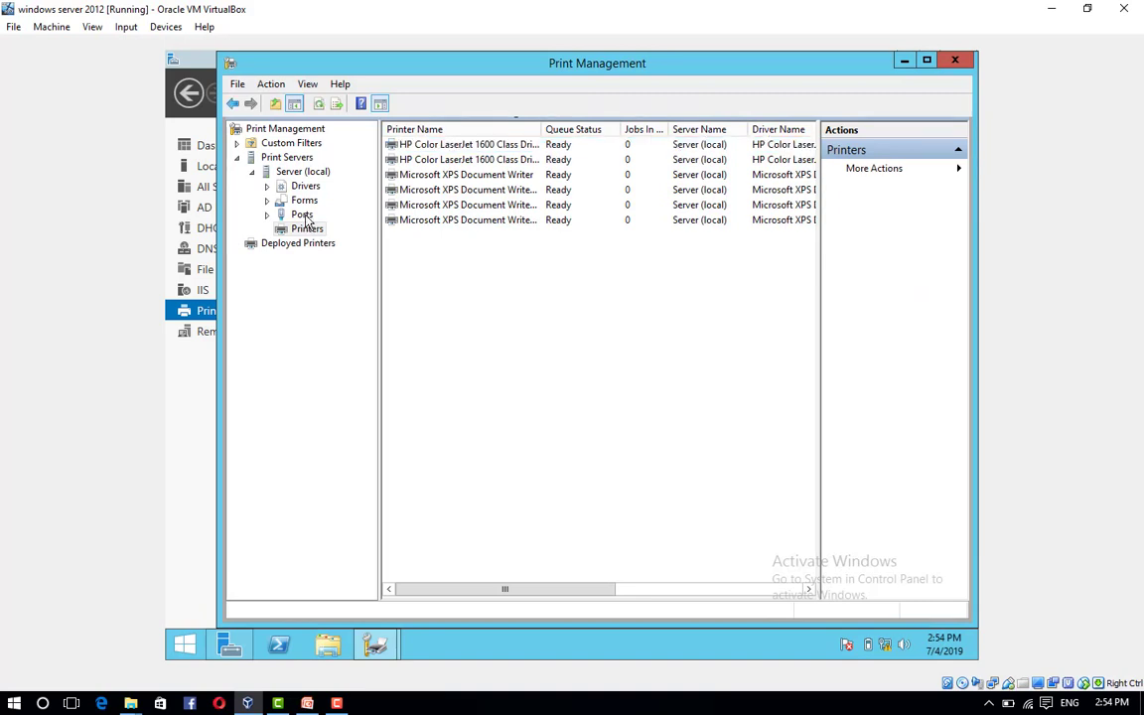
{"action": "left_click", "coordinate": [301, 216]}
{"action": "right_click", "coordinate": [306, 219]}
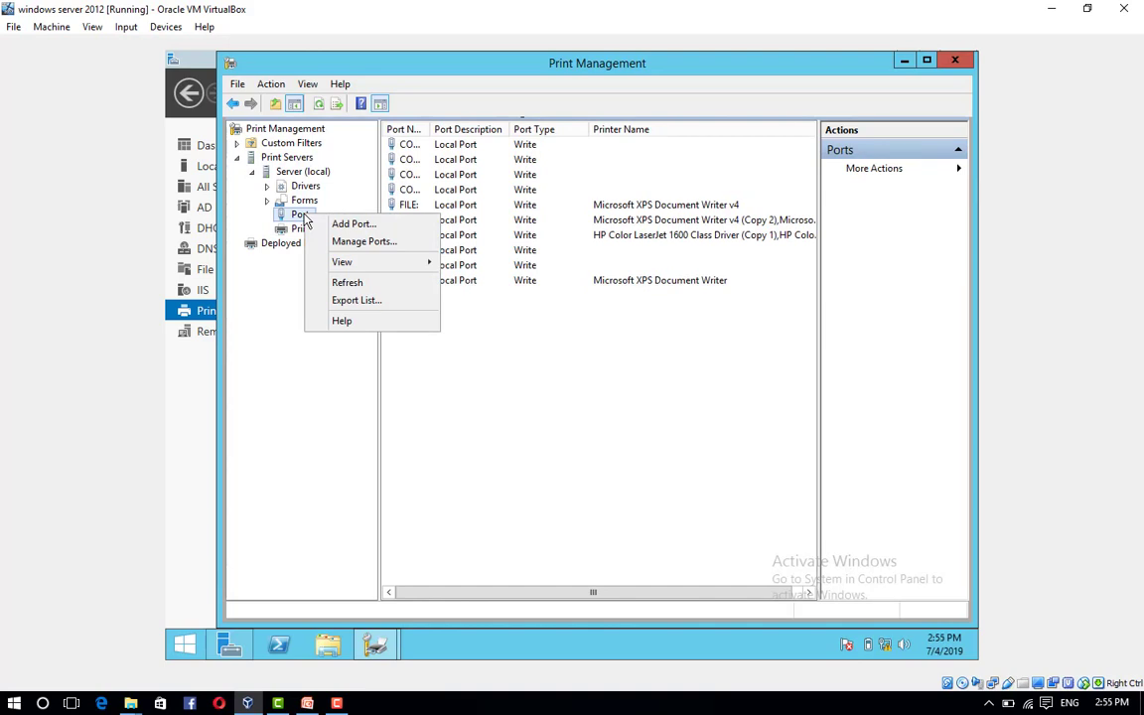
{"action": "left_click", "coordinate": [342, 224]}
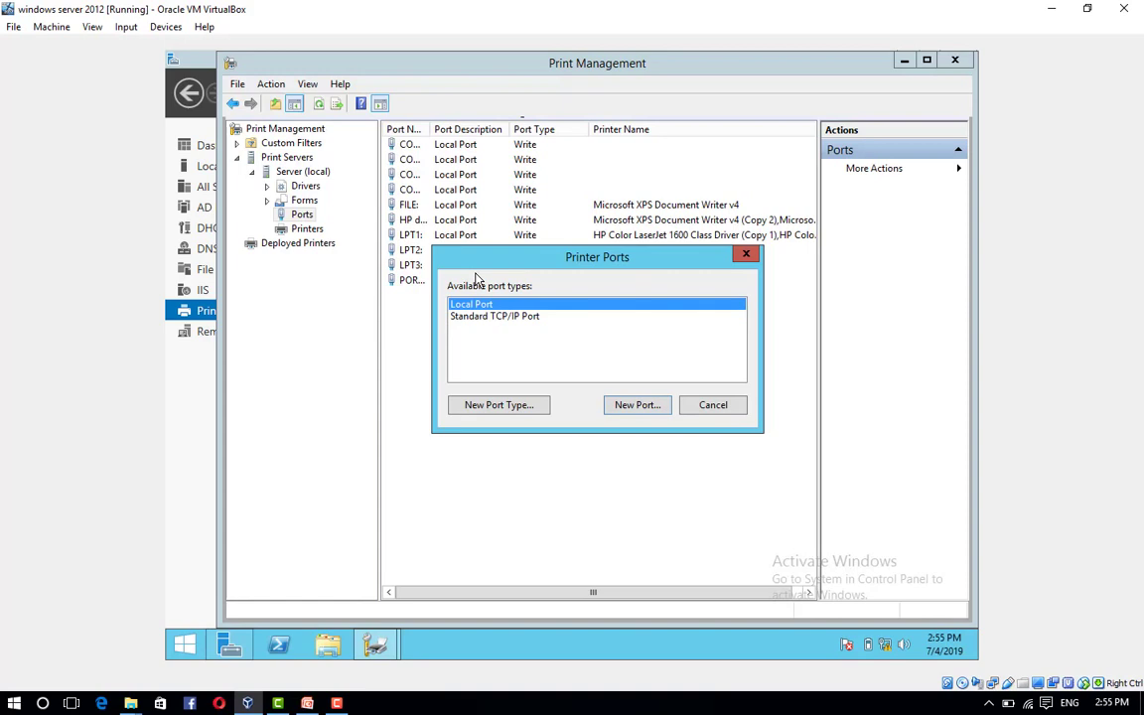
{"action": "left_click", "coordinate": [484, 316]}
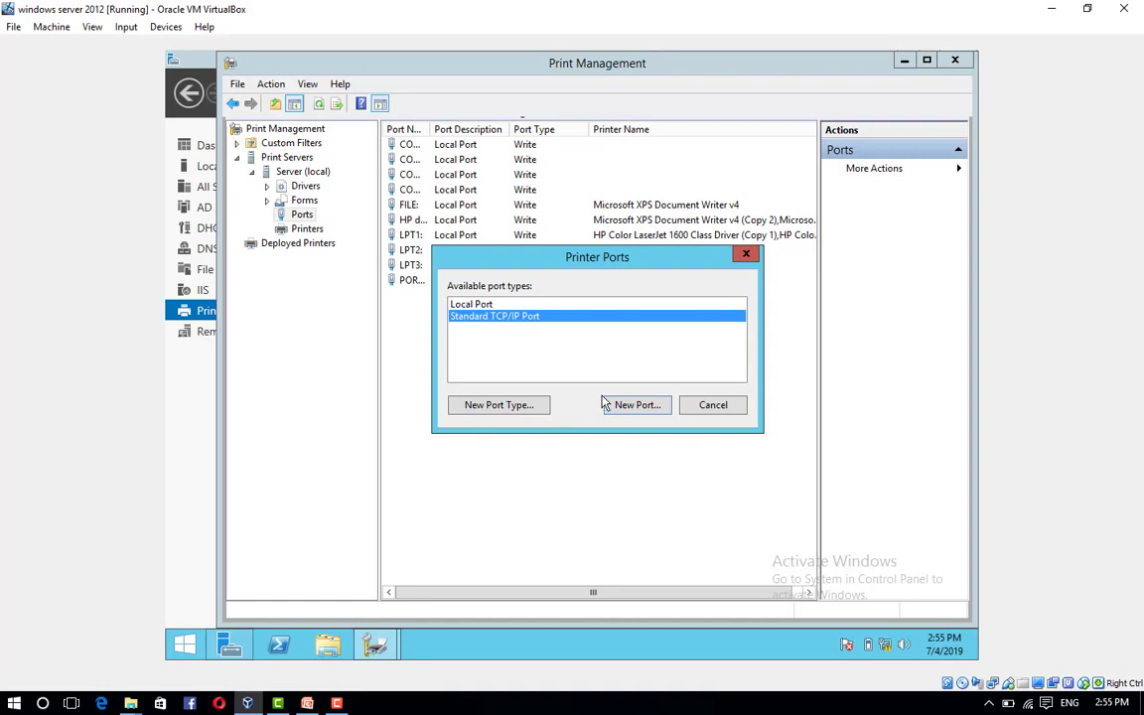
{"action": "left_click", "coordinate": [635, 405]}
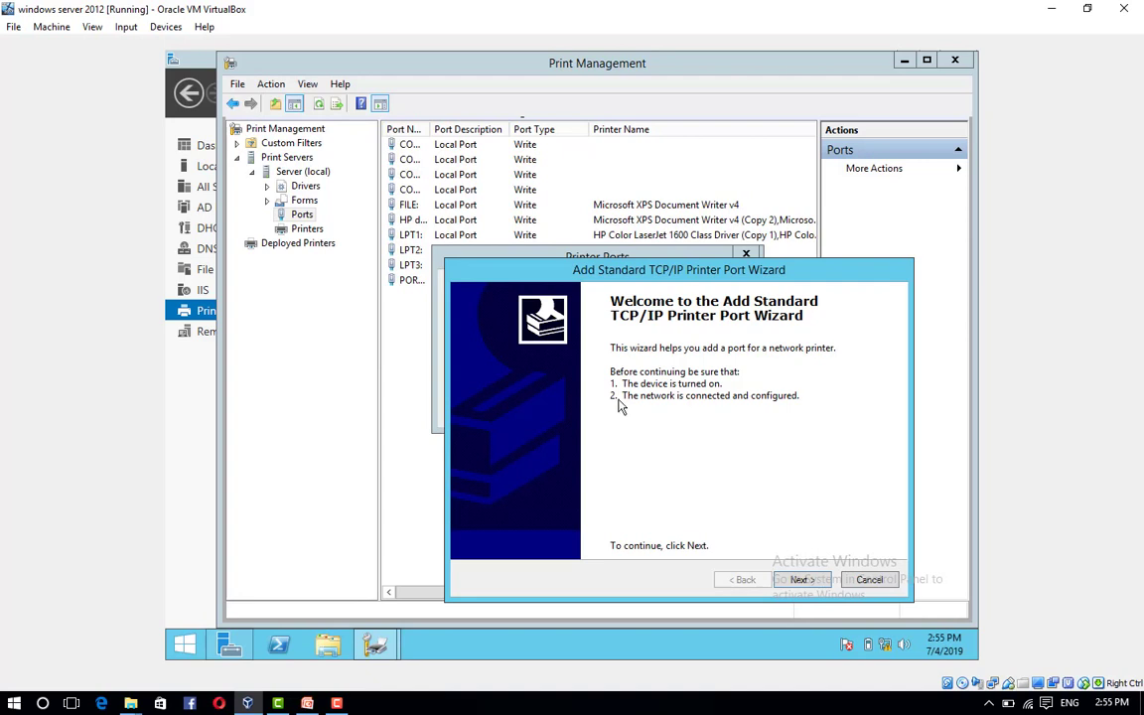
Step: Create a TCP/IP port for 172.16.0.111 using the Generic Network Card device type
{"action": "left_click", "coordinate": [799, 578]}
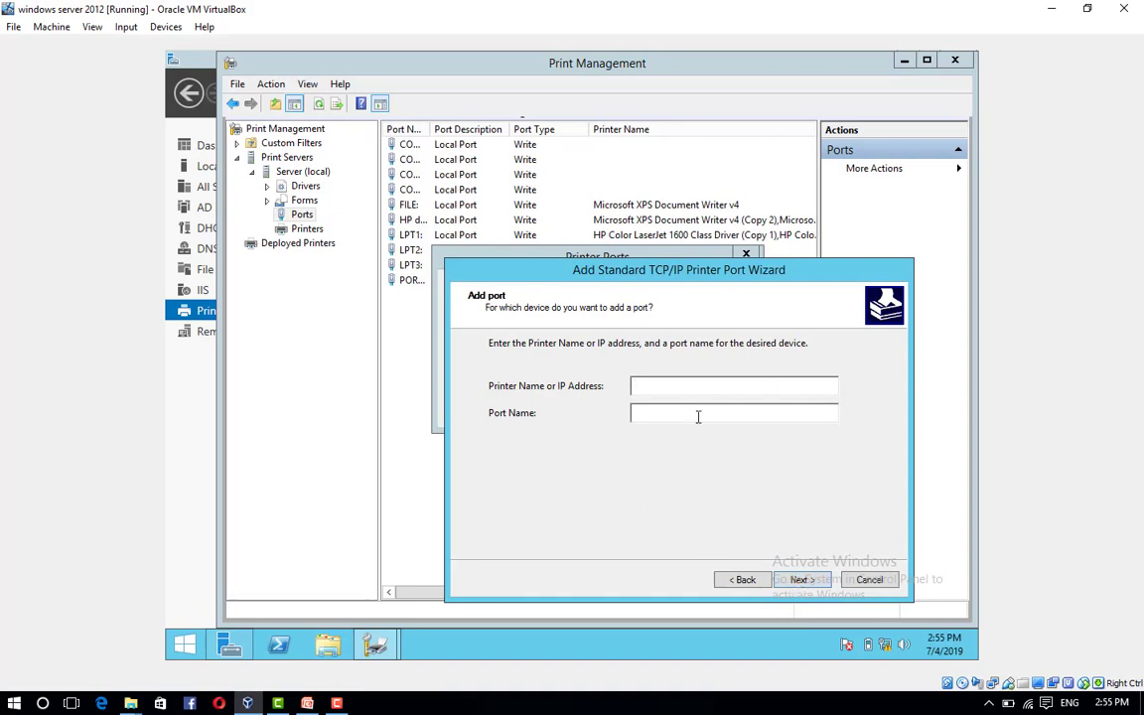
{"action": "left_click", "coordinate": [689, 384]}
{"action": "type", "text": "172.16.0.111"}
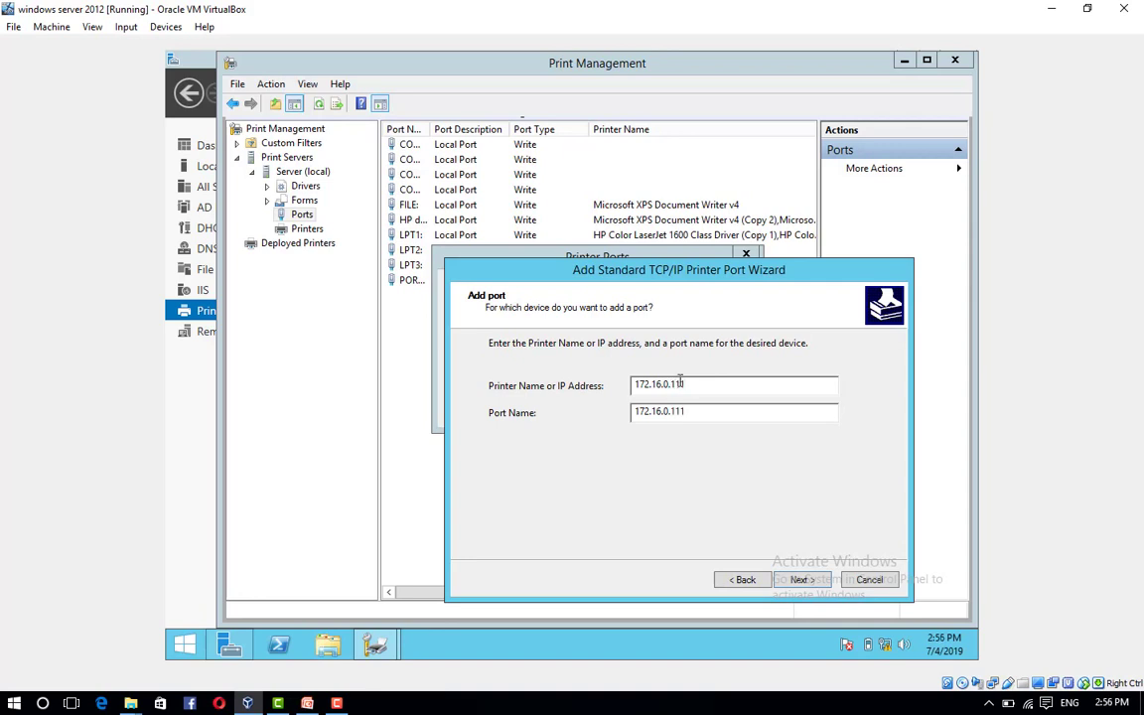
{"action": "left_click", "coordinate": [802, 579]}
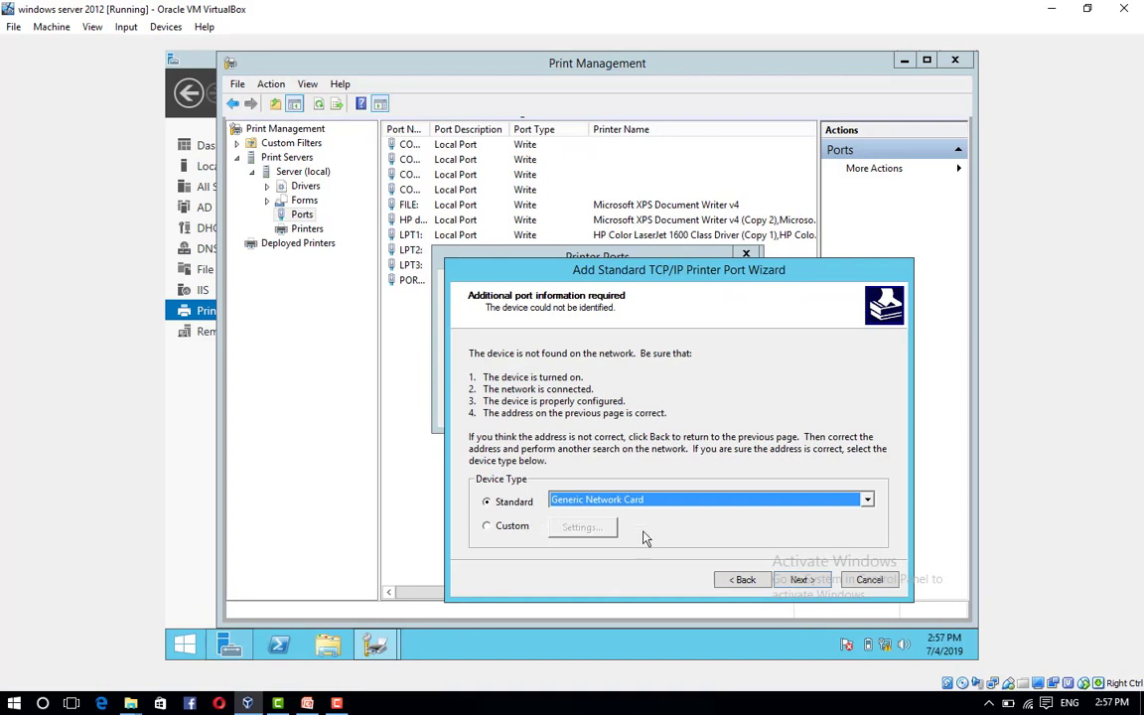
{"action": "left_click", "coordinate": [778, 584]}
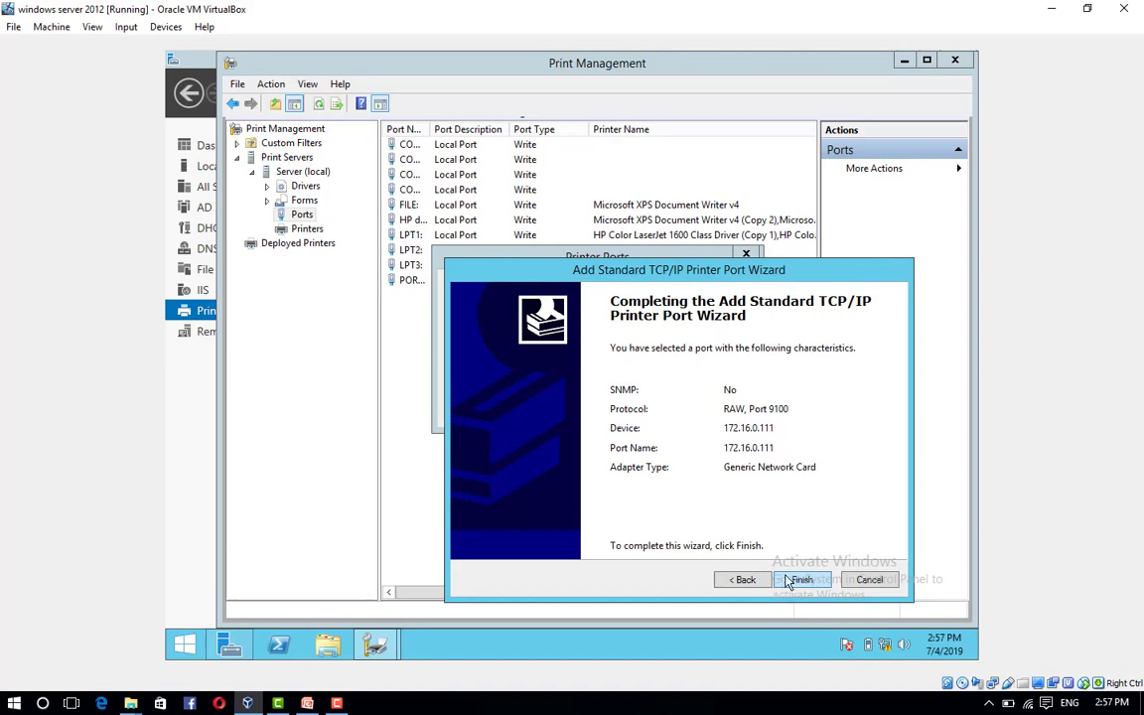
{"action": "left_click", "coordinate": [794, 580]}
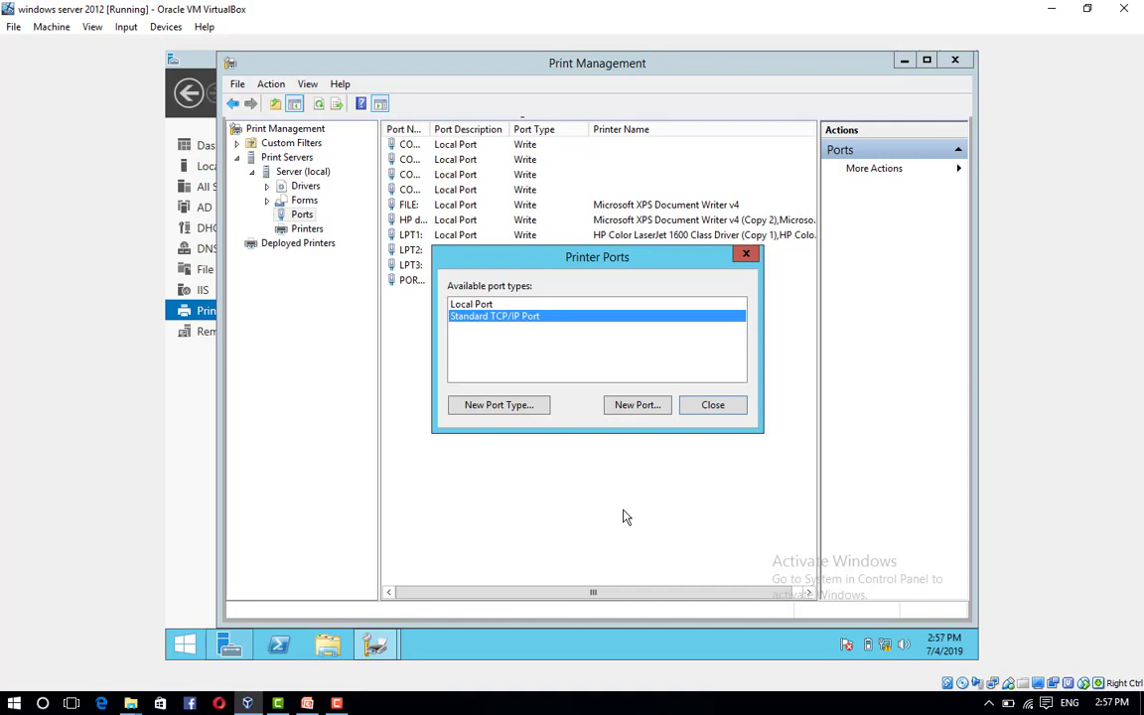
Step: Close Printer Ports and open the HP Color LaserJet 1600 printer's properties
{"action": "left_click", "coordinate": [712, 406]}
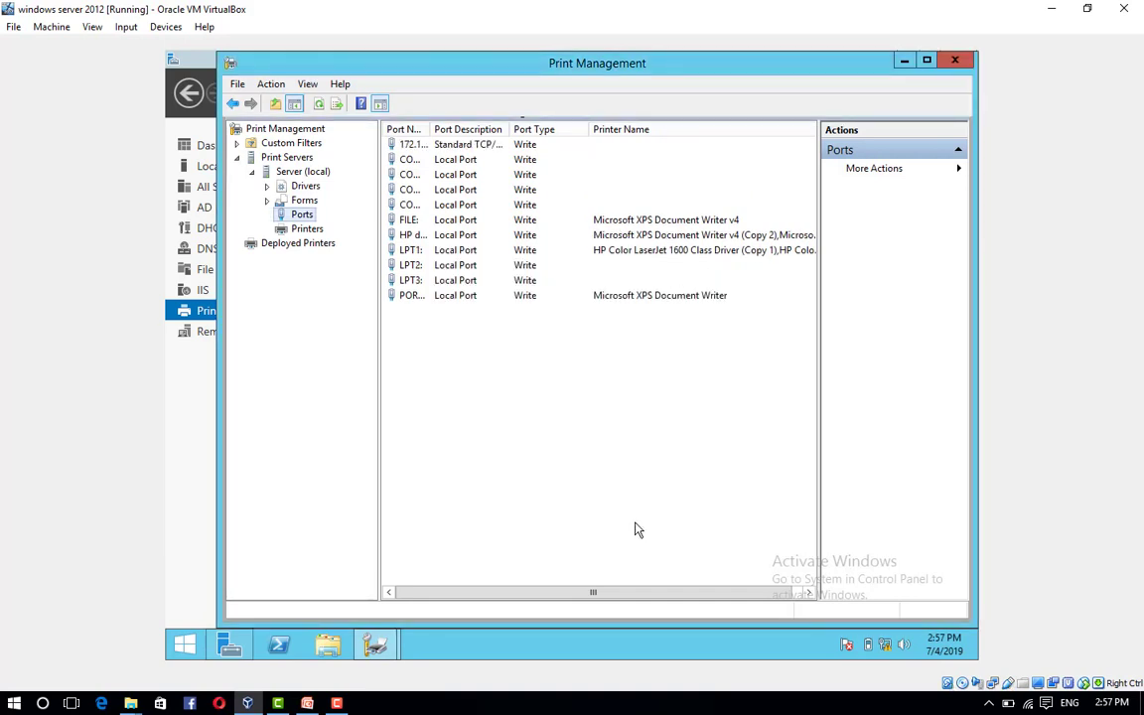
{"action": "key", "text": "Down"}
{"action": "left_click", "coordinate": [407, 145]}
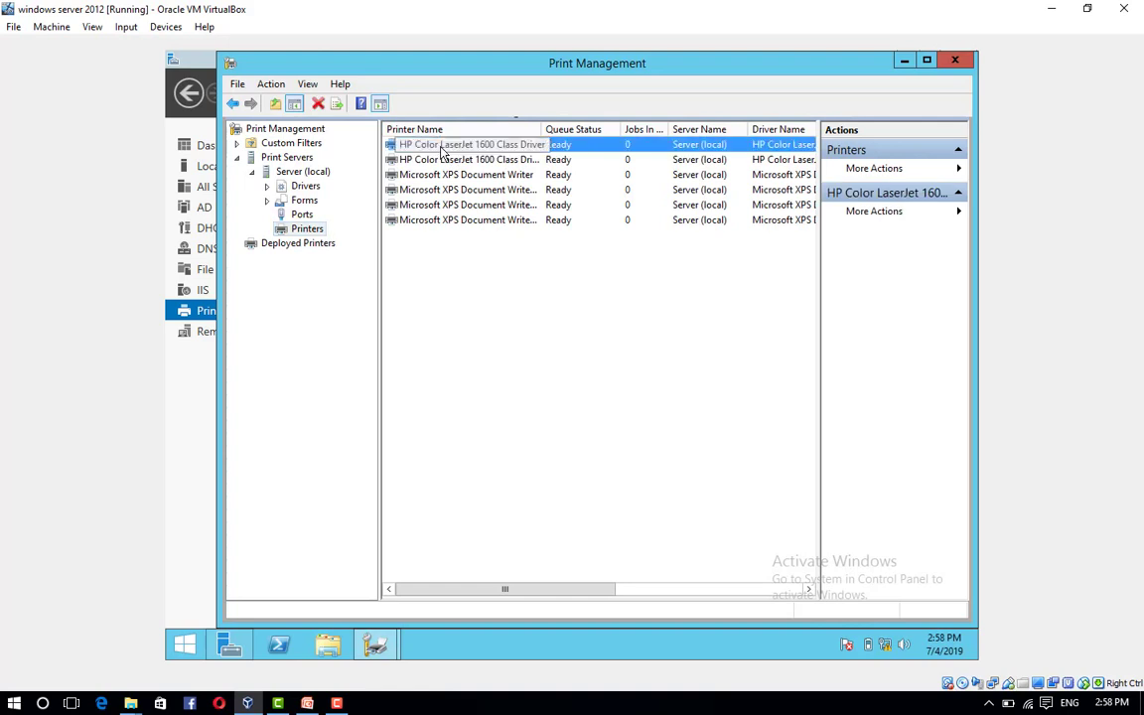
{"action": "right_click", "coordinate": [444, 149]}
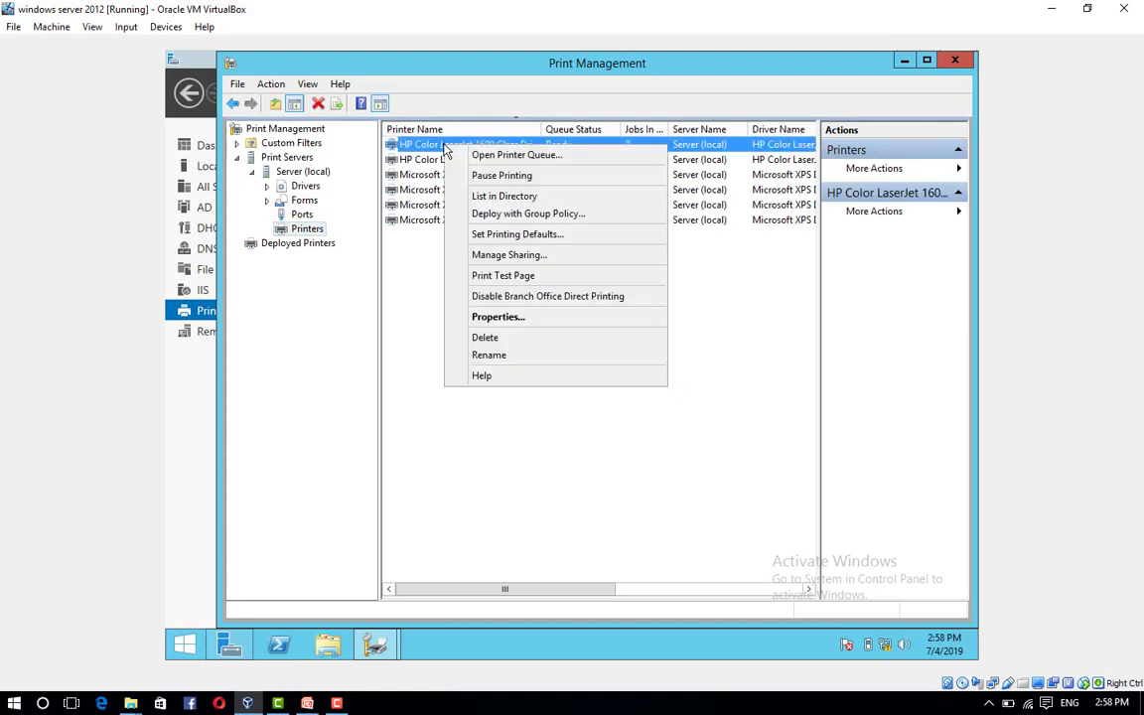
{"action": "left_click", "coordinate": [497, 315]}
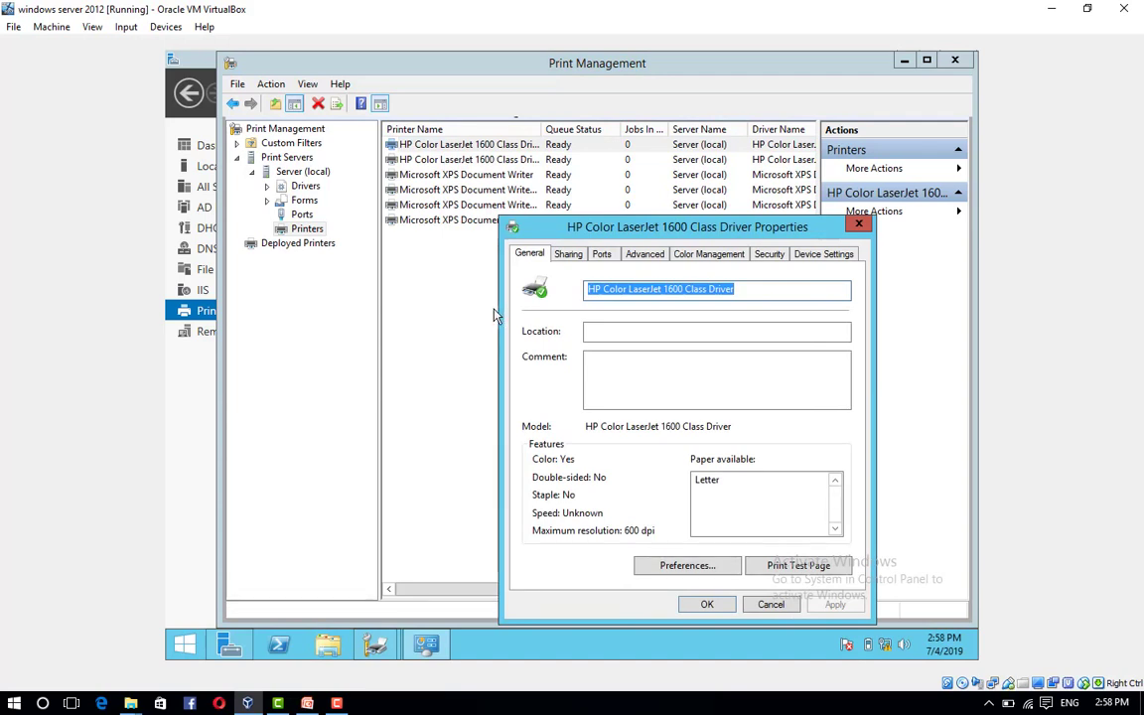
Step: Enable printer pooling with the 172.16.0.111 port added alongside LPT1, and save
{"action": "left_click", "coordinate": [601, 254]}
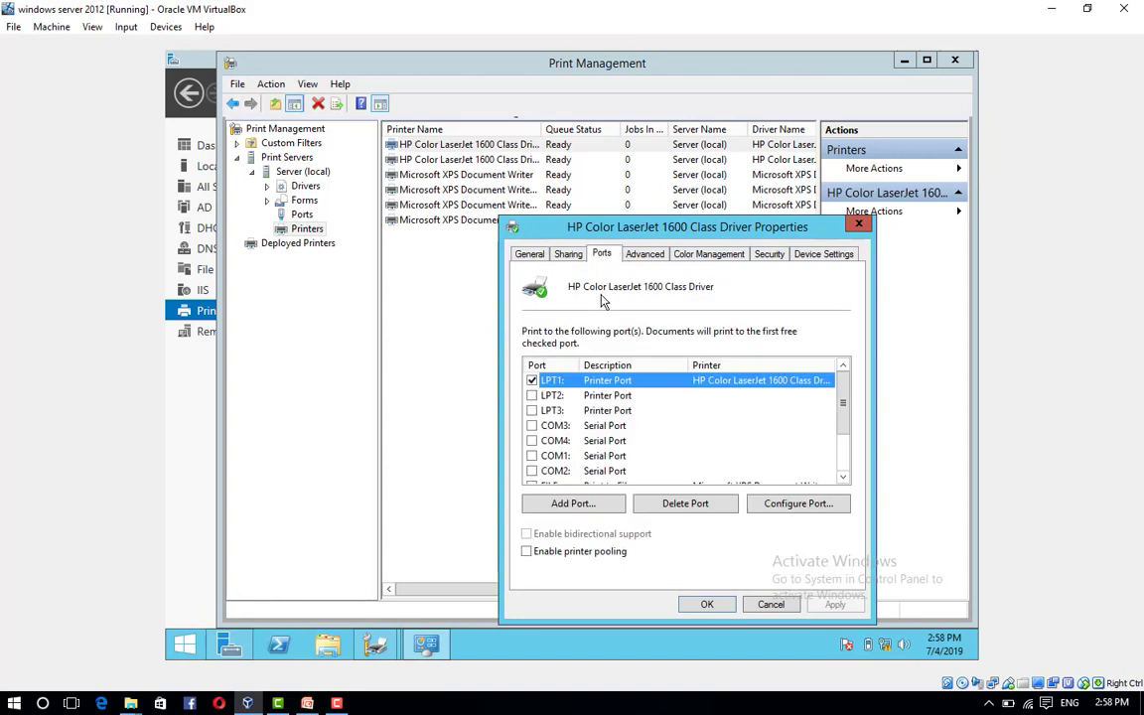
{"action": "scroll", "coordinate": [556, 427], "scroll_direction": "down", "scroll_amount": 2}
{"action": "left_click", "coordinate": [526, 551]}
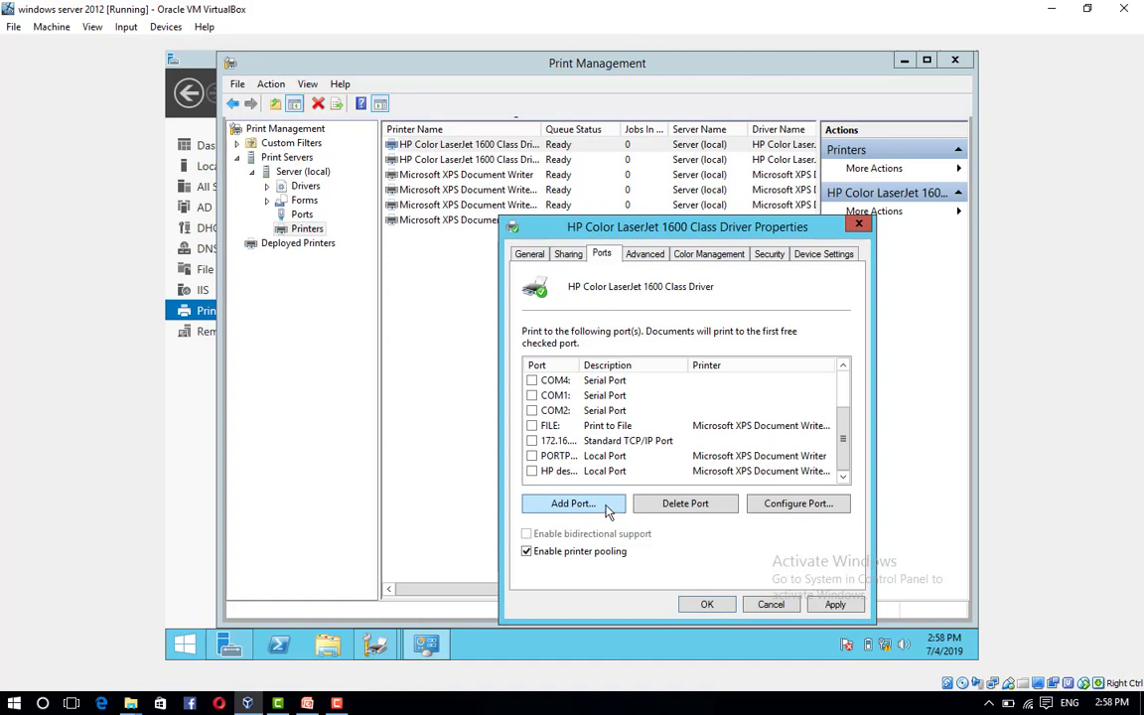
{"action": "left_click", "coordinate": [531, 441]}
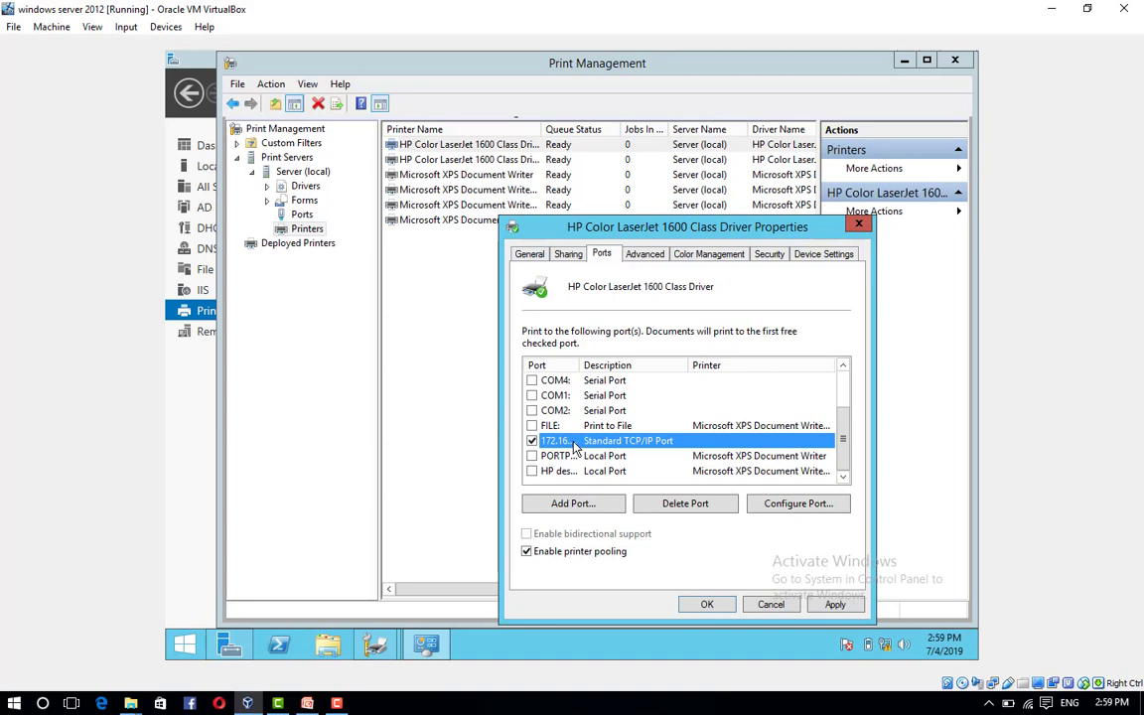
{"action": "left_click", "coordinate": [706, 604]}
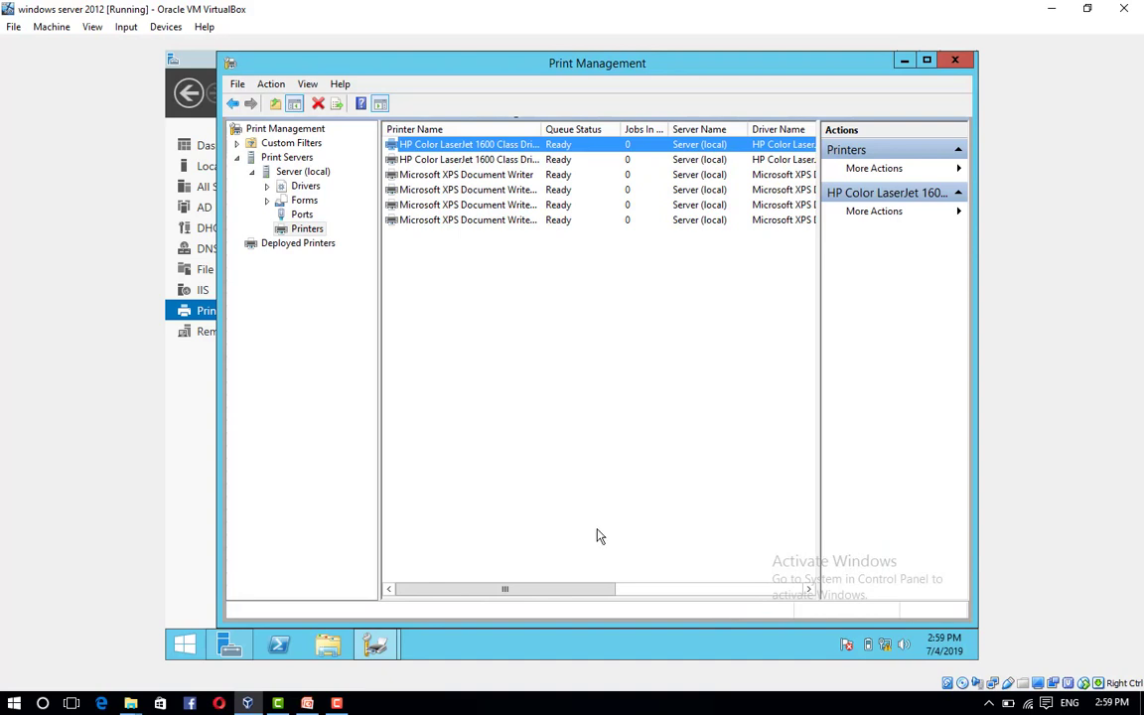
Step: Open Devices and Printers from Control Panel's Hardware section
{"action": "key", "text": "super"}
{"action": "type", "text": "control Panel"}
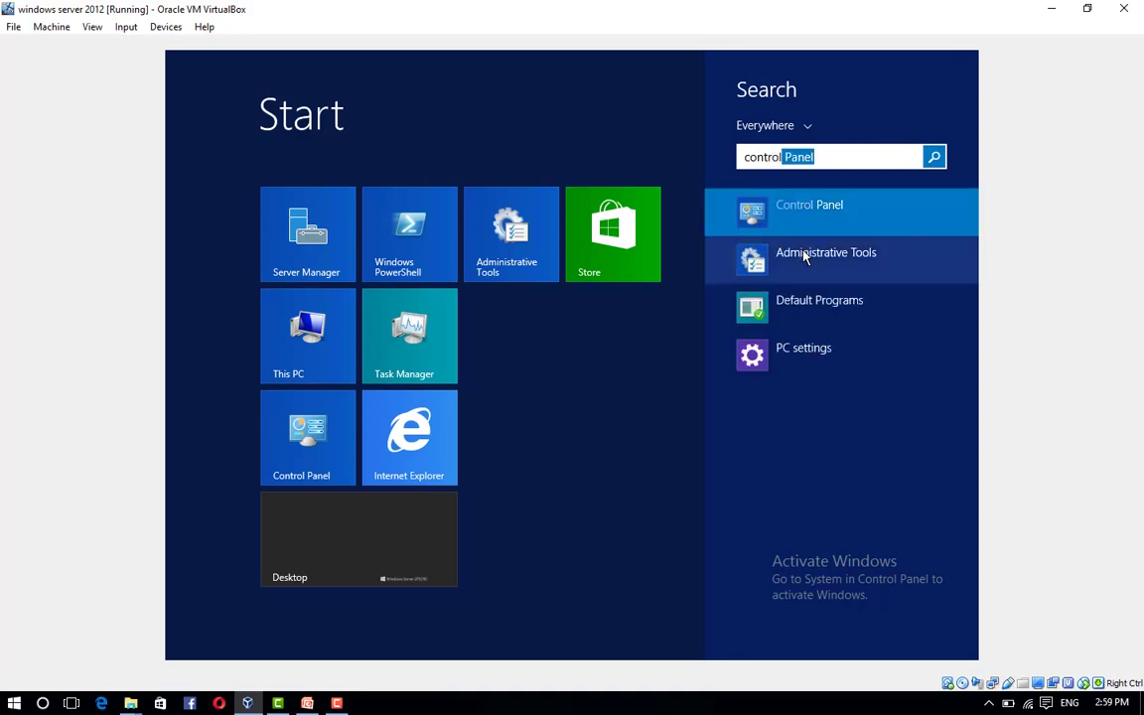
{"action": "left_click", "coordinate": [832, 231]}
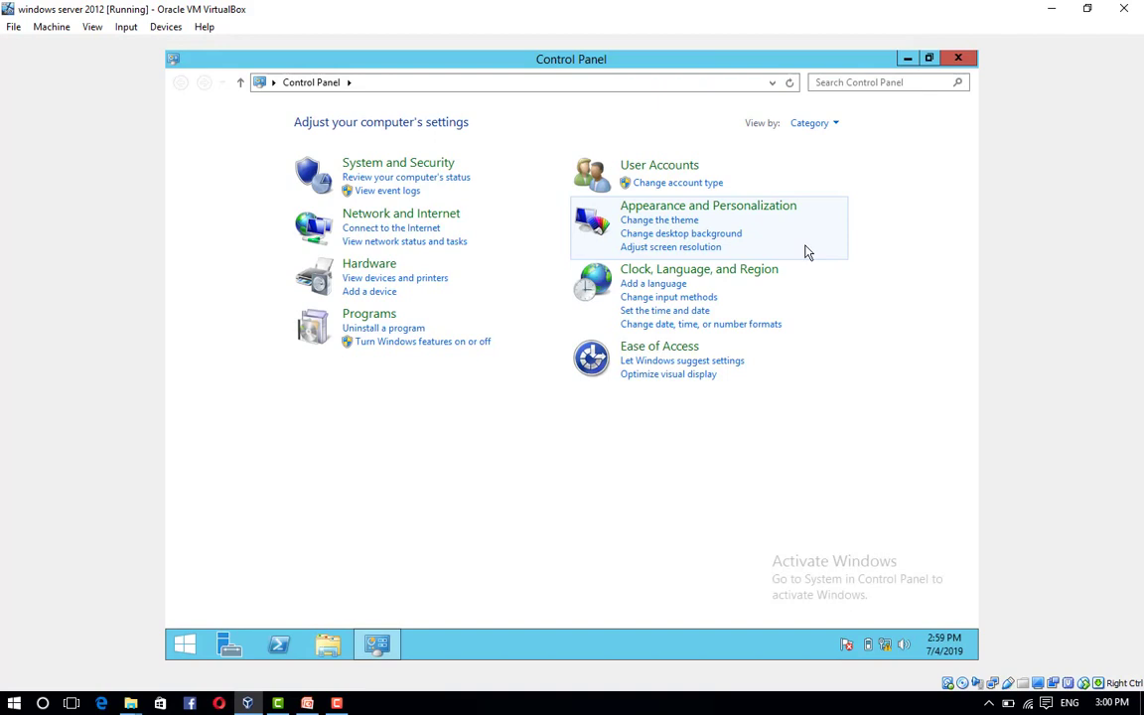
{"action": "left_click", "coordinate": [382, 265]}
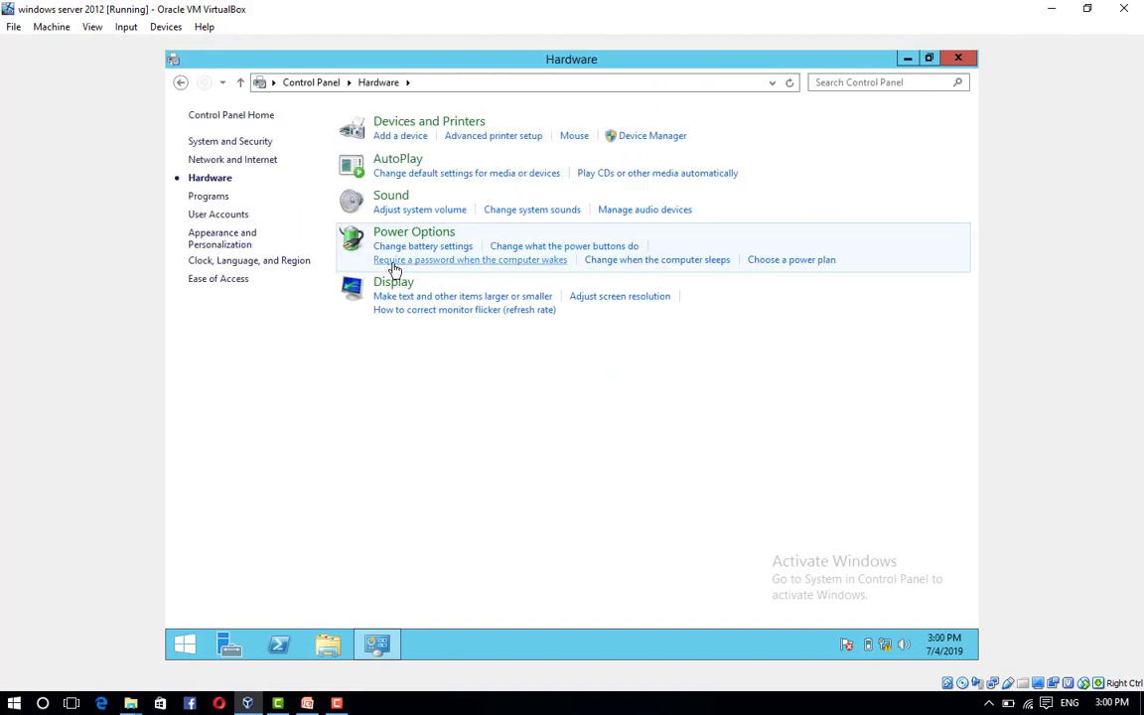
{"action": "left_click", "coordinate": [417, 121]}
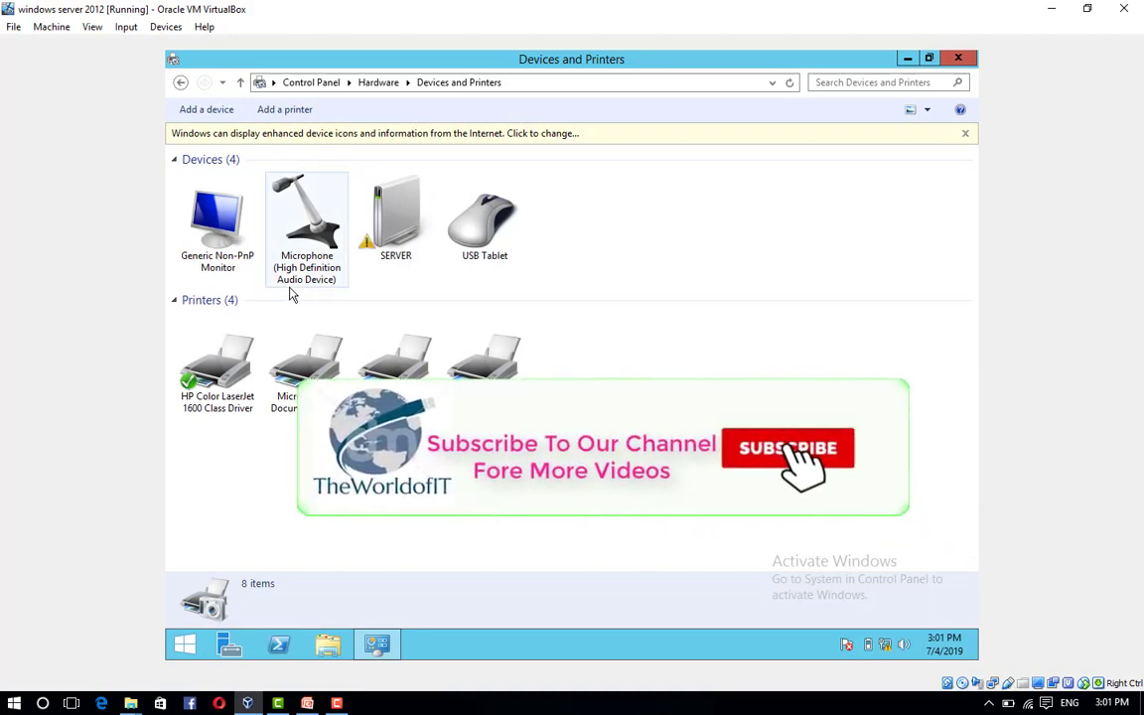
Step: Start adding a printer and choose to find it by TCP/IP address or hostname
{"action": "left_click", "coordinate": [285, 110]}
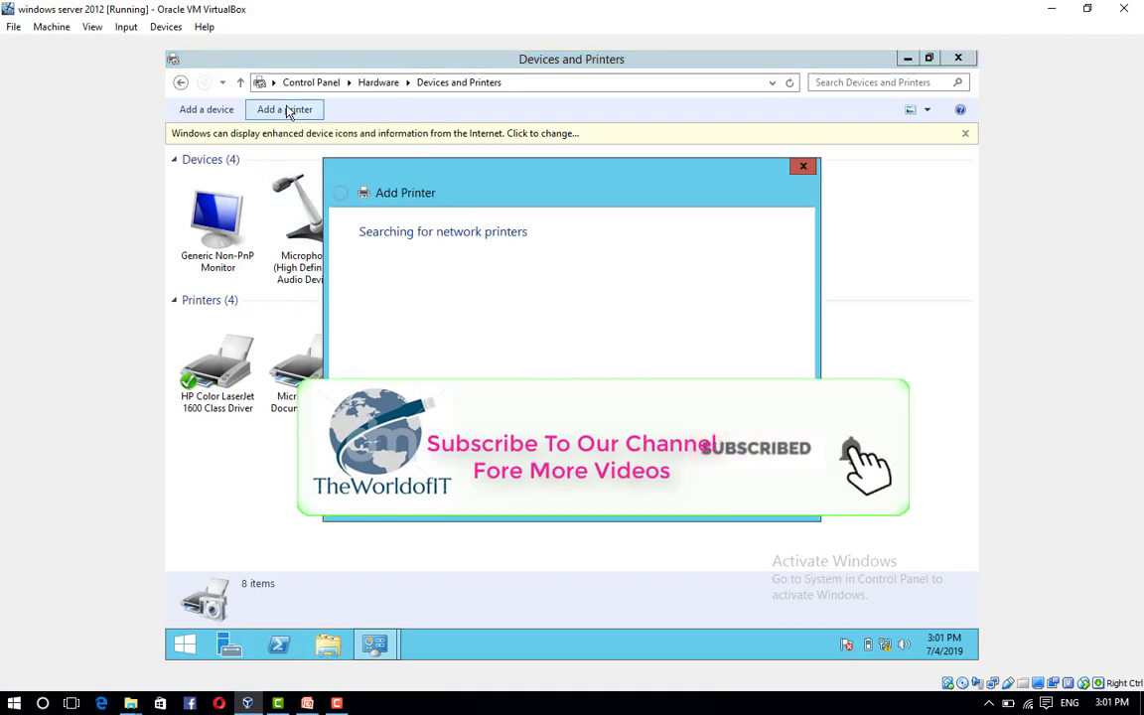
{"action": "left_click", "coordinate": [727, 504]}
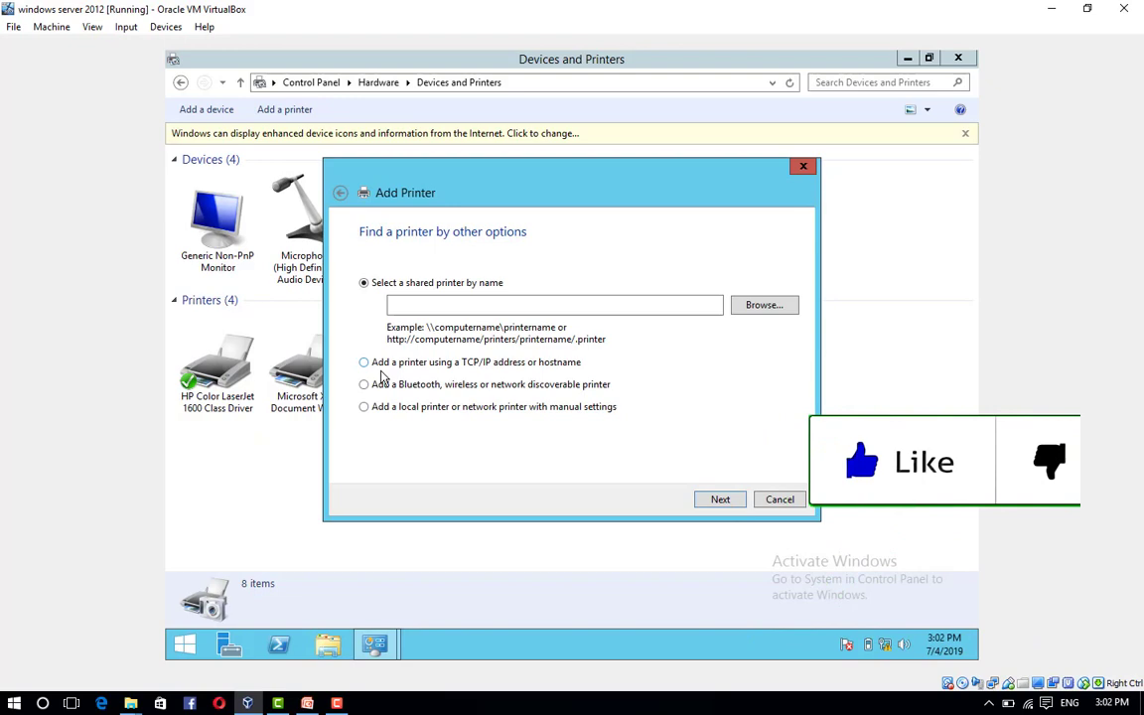
{"action": "left_click", "coordinate": [451, 363]}
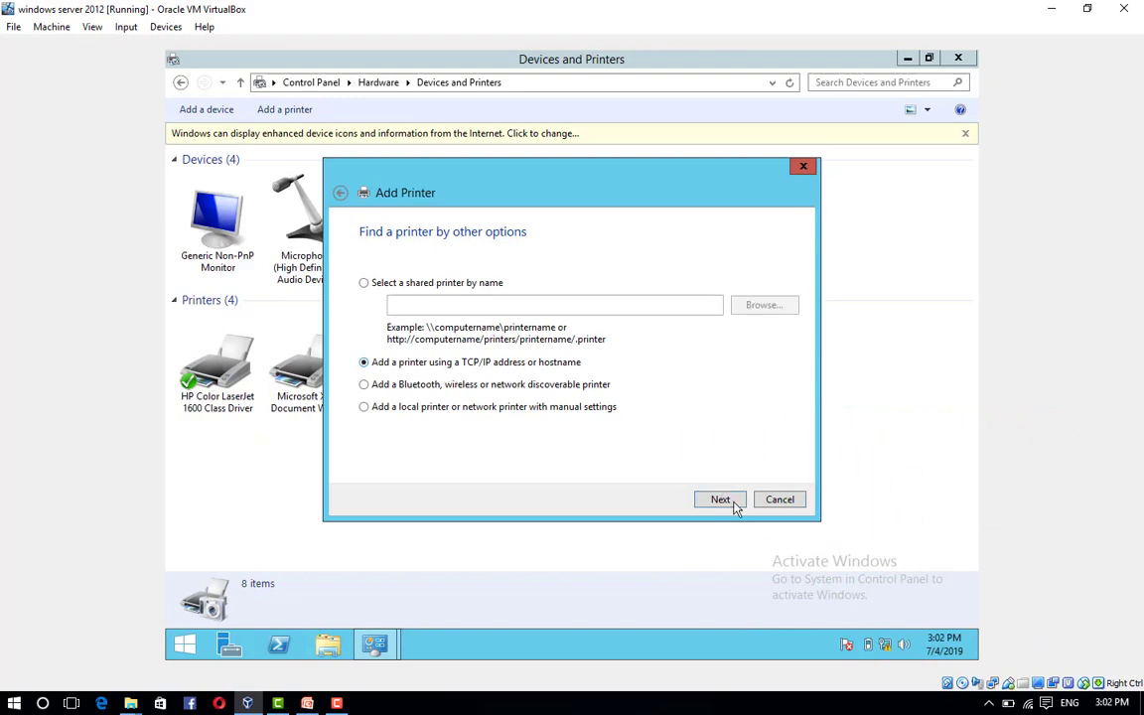